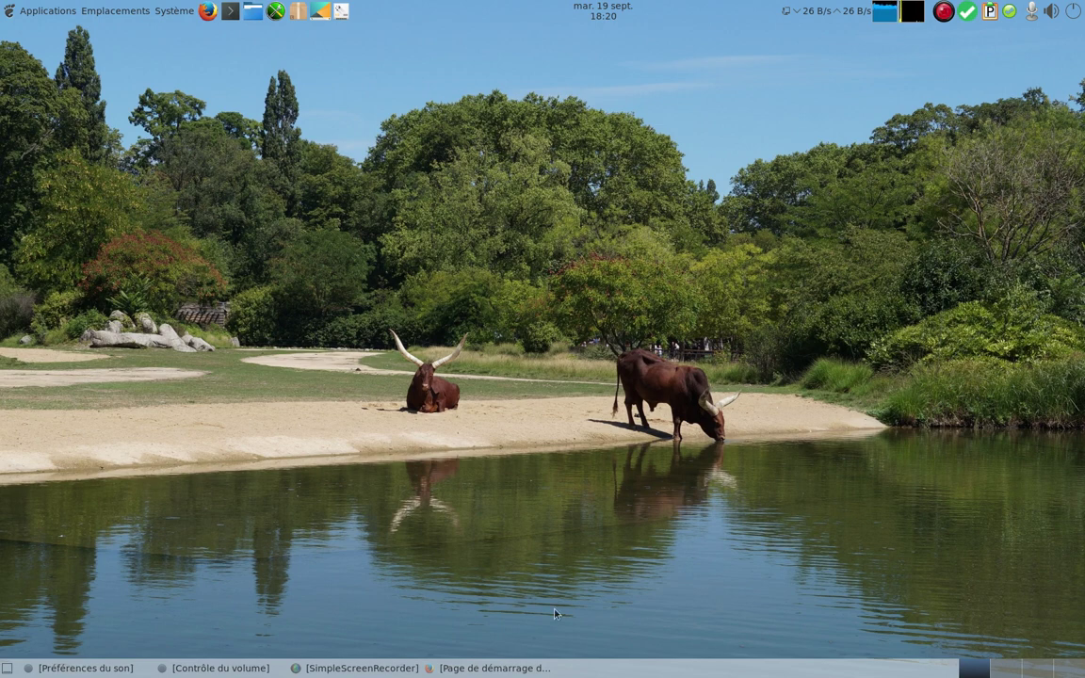
Step: Bring Firefox forward and confirm in À propos de Firefox that it is version 55.0.3 (64 bits)
{"action": "left_click", "coordinate": [515, 670]}
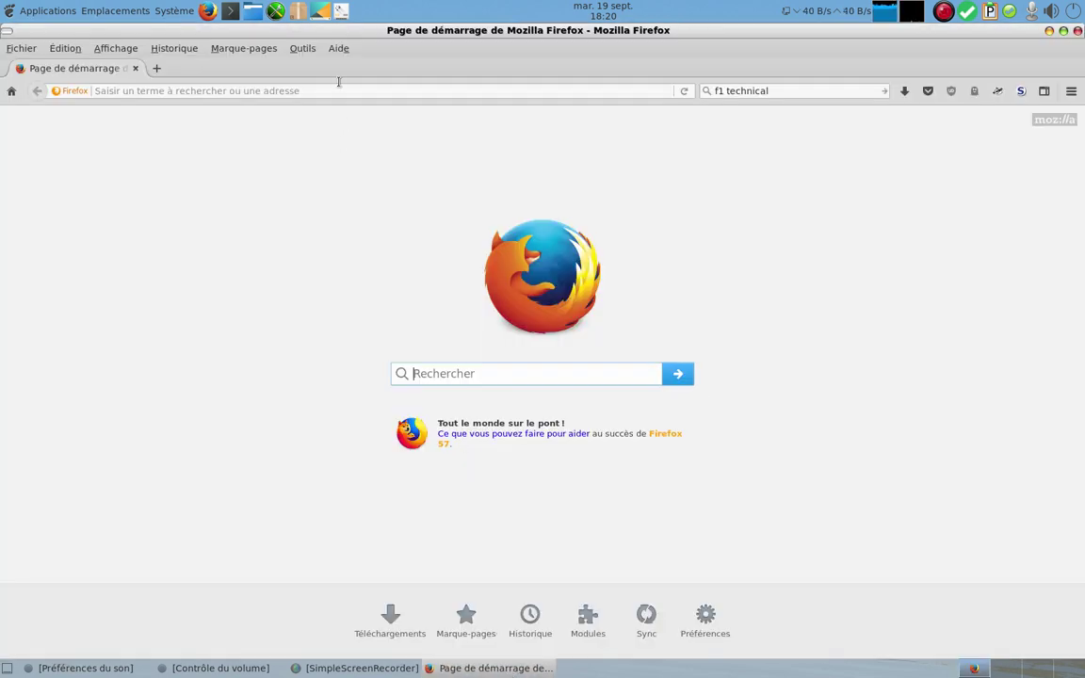
{"action": "left_click", "coordinate": [339, 52]}
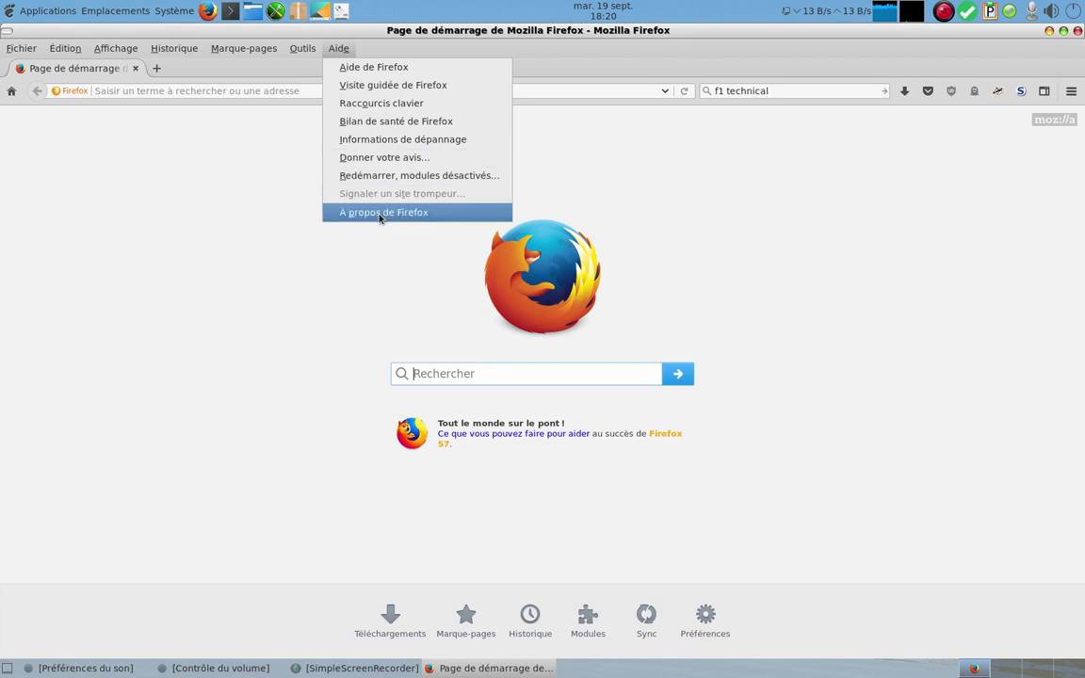
{"action": "left_click", "coordinate": [347, 211]}
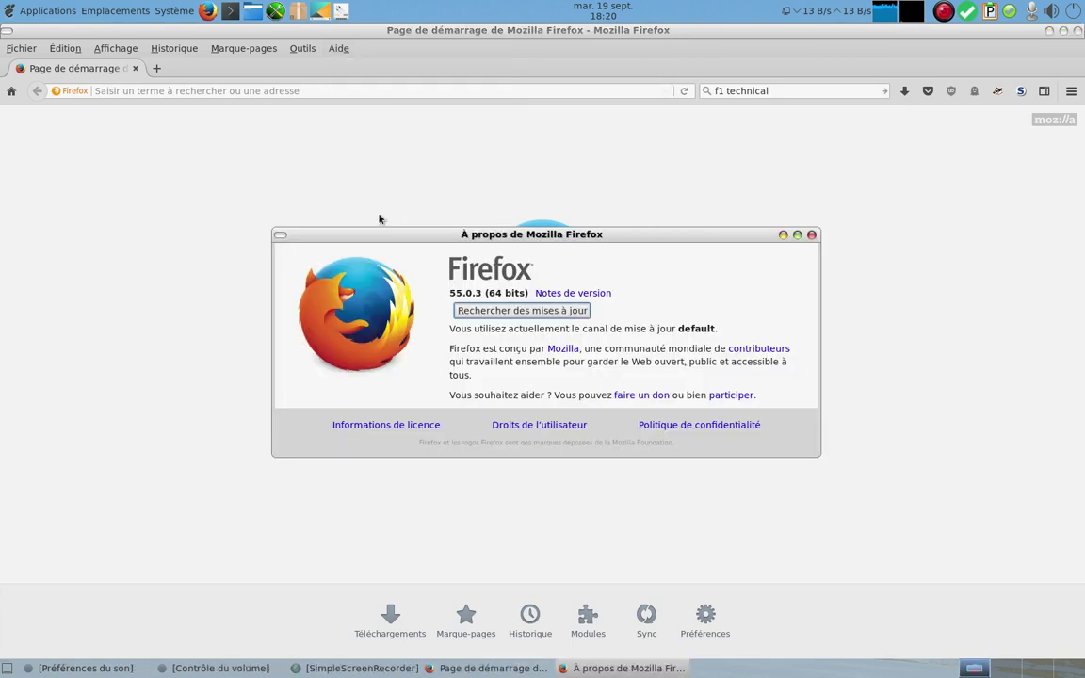
{"action": "left_click", "coordinate": [813, 235]}
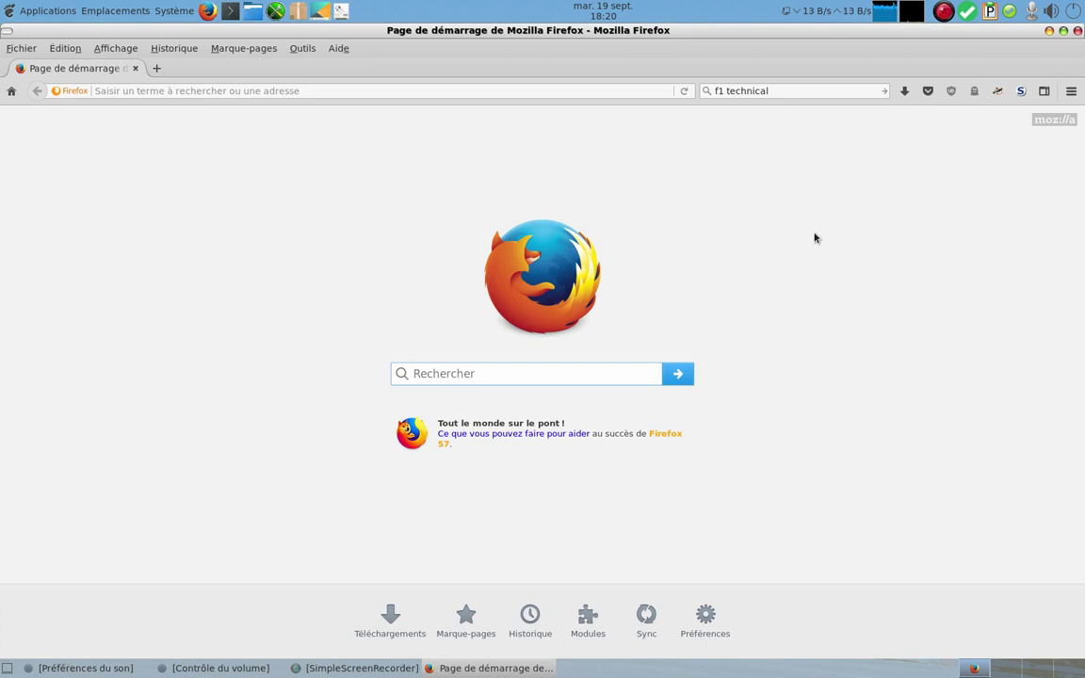
Step: Open the 'Ce que vous pouvez faire pour aider' article on blog.mozfr.org and scroll through it
{"action": "left_click", "coordinate": [494, 436]}
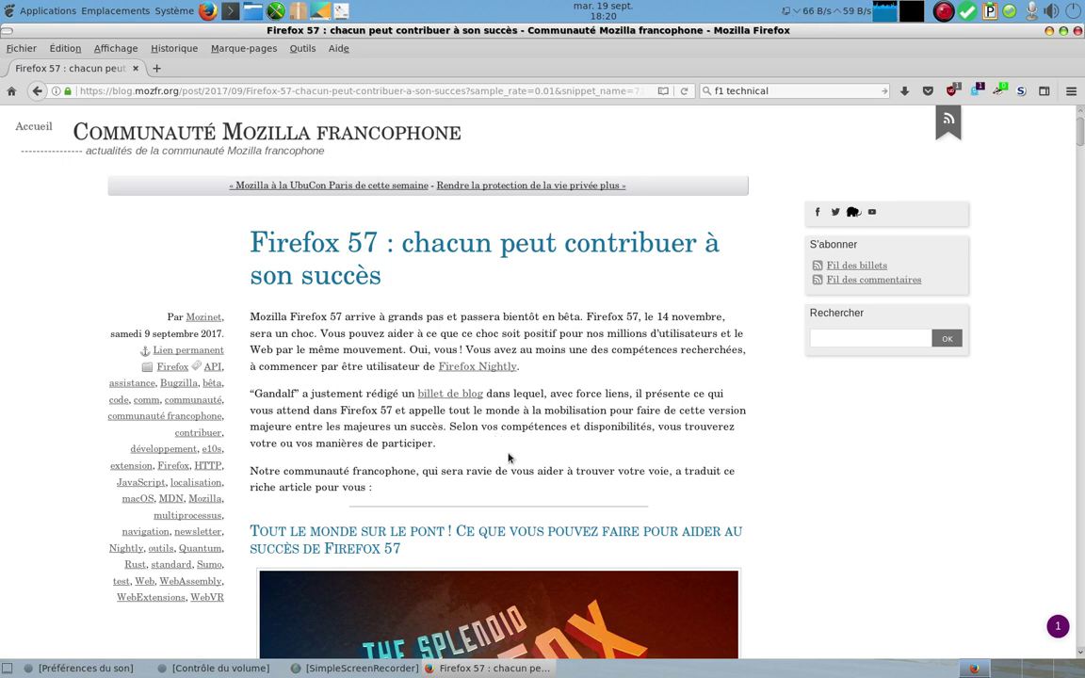
{"action": "scroll", "coordinate": [495, 438], "scroll_direction": "down", "scroll_amount": 2}
{"action": "scroll", "coordinate": [1026, 271], "scroll_direction": "down", "scroll_amount": 5}
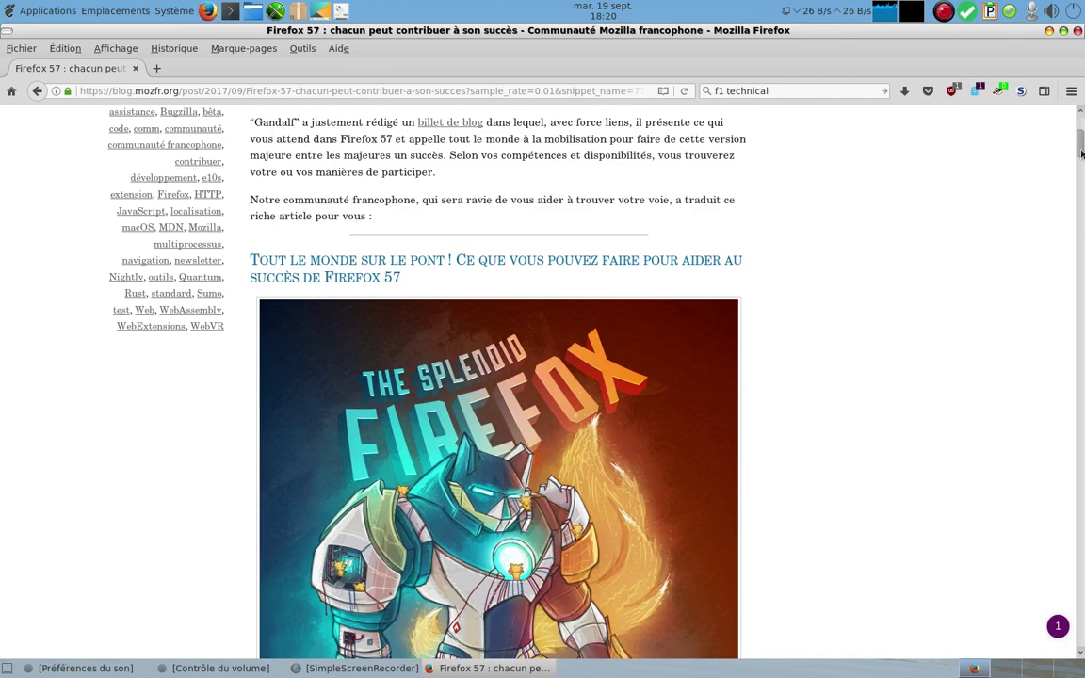
{"action": "scroll", "coordinate": [1079, 238], "scroll_direction": "down", "scroll_amount": 10}
{"action": "left_click_drag", "start_coordinate": [1079, 237], "coordinate": [1079, 242]}
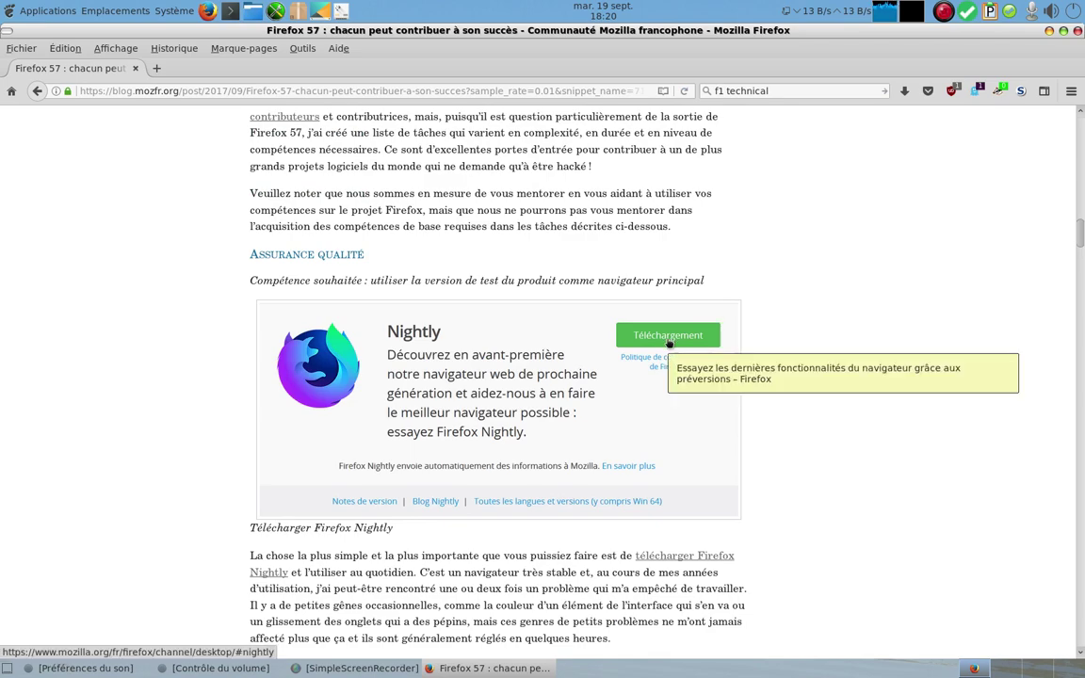
{"action": "mouse_move", "coordinate": [1079, 233]}
{"action": "left_mouse_down"}
{"action": "mouse_move", "coordinate": [1071, 132]}
{"action": "mouse_move", "coordinate": [966, 105]}
{"action": "left_mouse_up"}
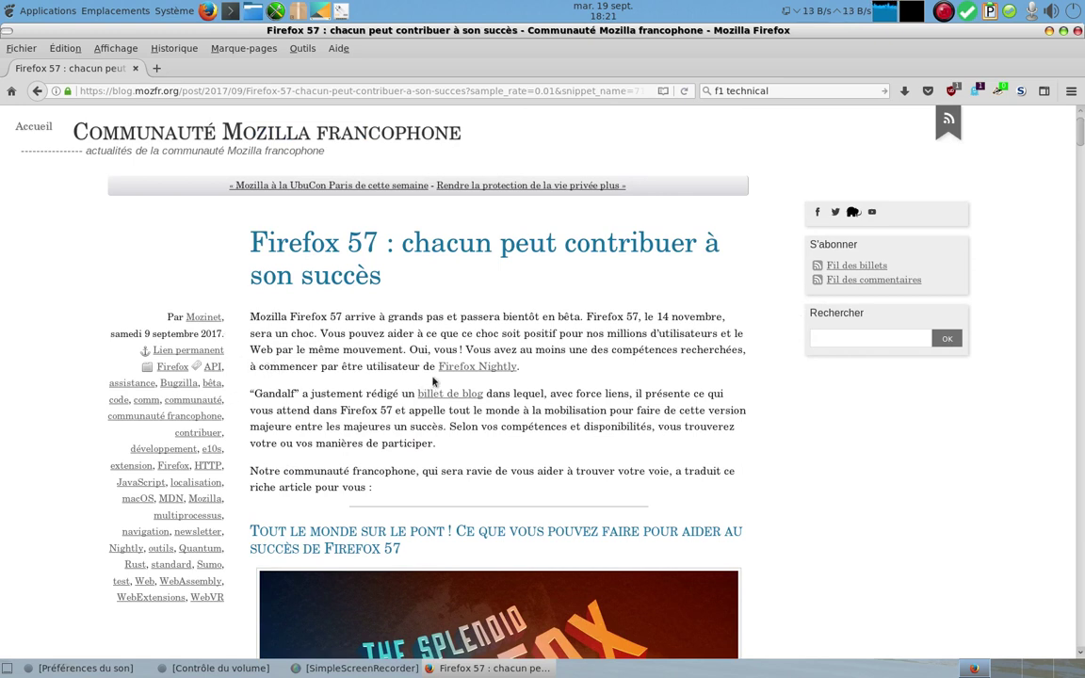
Step: Follow the Firefox Nightly link to mozilla.org and scroll to the Nightly section
{"action": "left_click", "coordinate": [488, 371]}
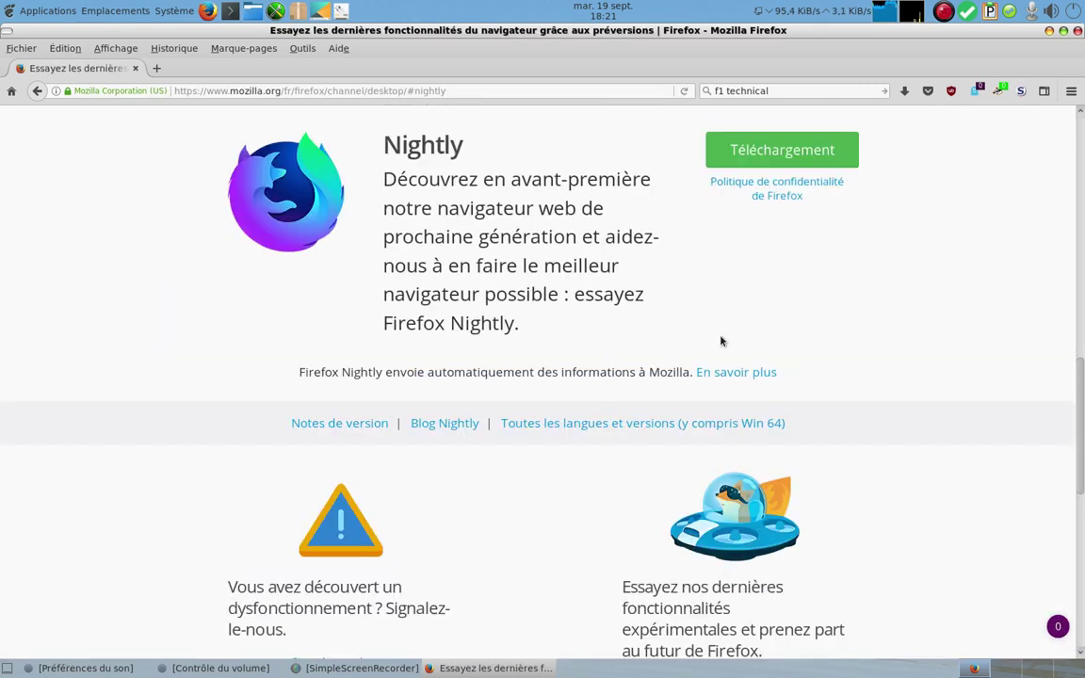
{"action": "scroll", "coordinate": [914, 326], "scroll_direction": "up", "scroll_amount": 5}
{"action": "scroll", "coordinate": [914, 327], "scroll_direction": "up", "scroll_amount": 14}
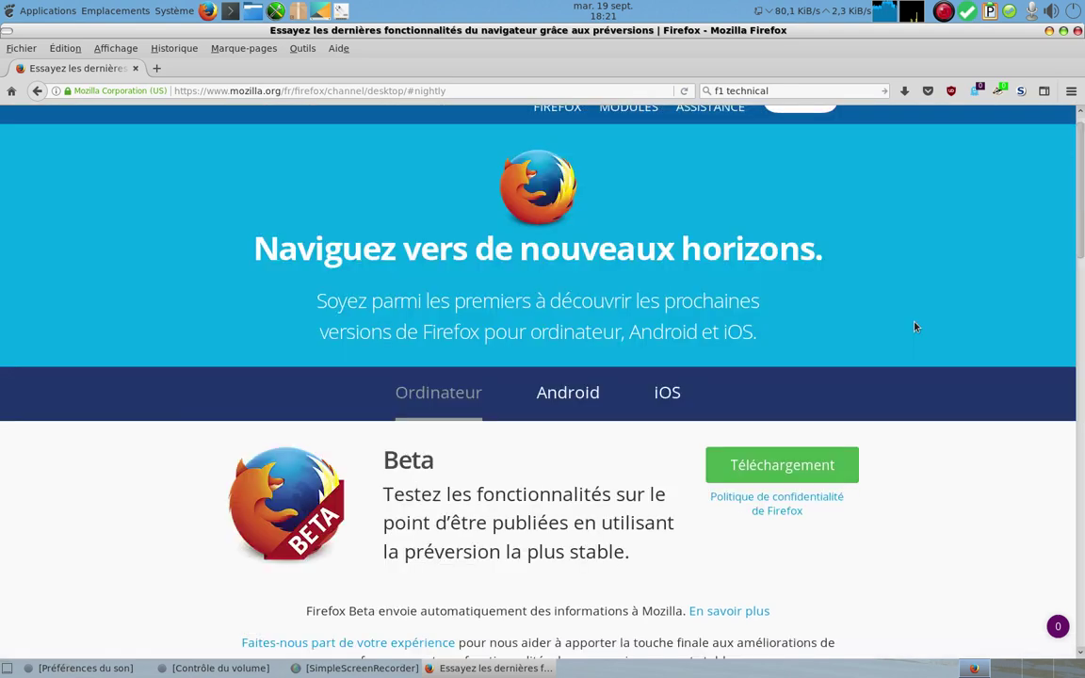
{"action": "scroll", "coordinate": [911, 328], "scroll_direction": "down", "scroll_amount": 3}
{"action": "scroll", "coordinate": [908, 330], "scroll_direction": "down", "scroll_amount": 5}
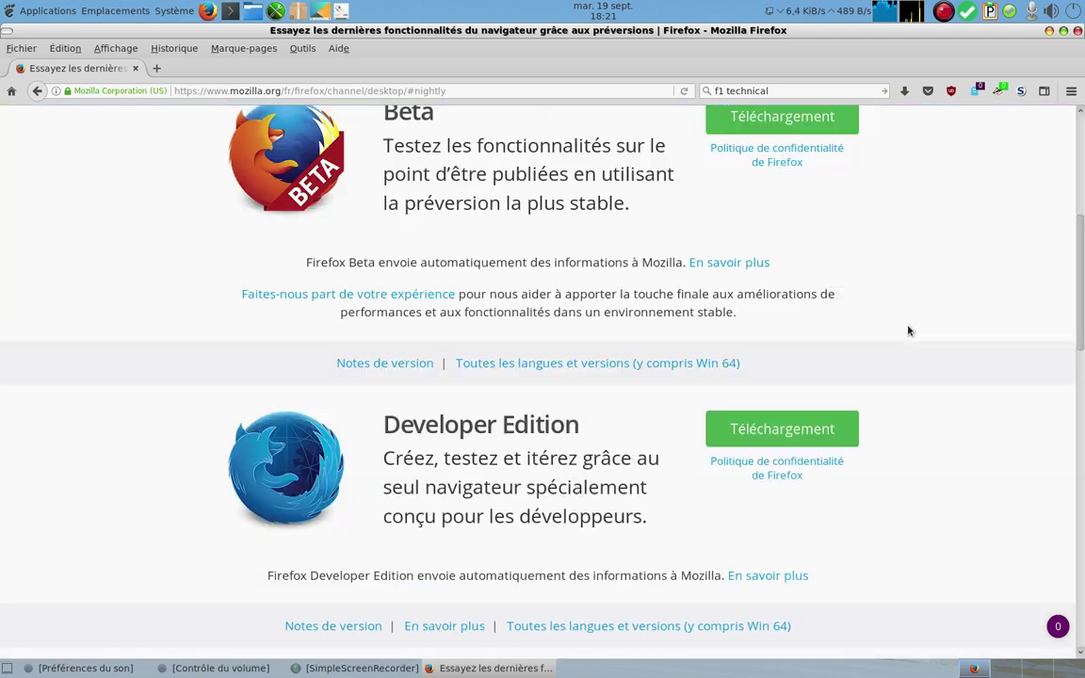
{"action": "scroll", "coordinate": [907, 330], "scroll_direction": "down", "scroll_amount": 8}
Step: Cancel the firefox-57.0a1.fr.linux-x86_64.tar.bz2 download and open the file manager on the home folder
{"action": "left_click", "coordinate": [774, 275]}
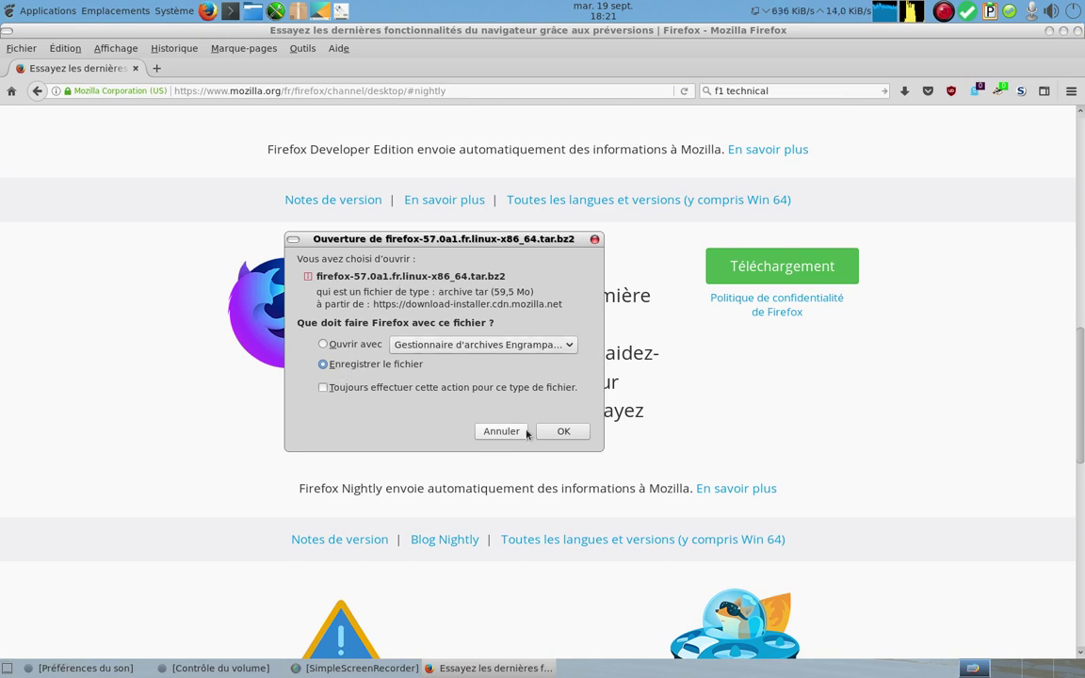
{"action": "left_click", "coordinate": [495, 432]}
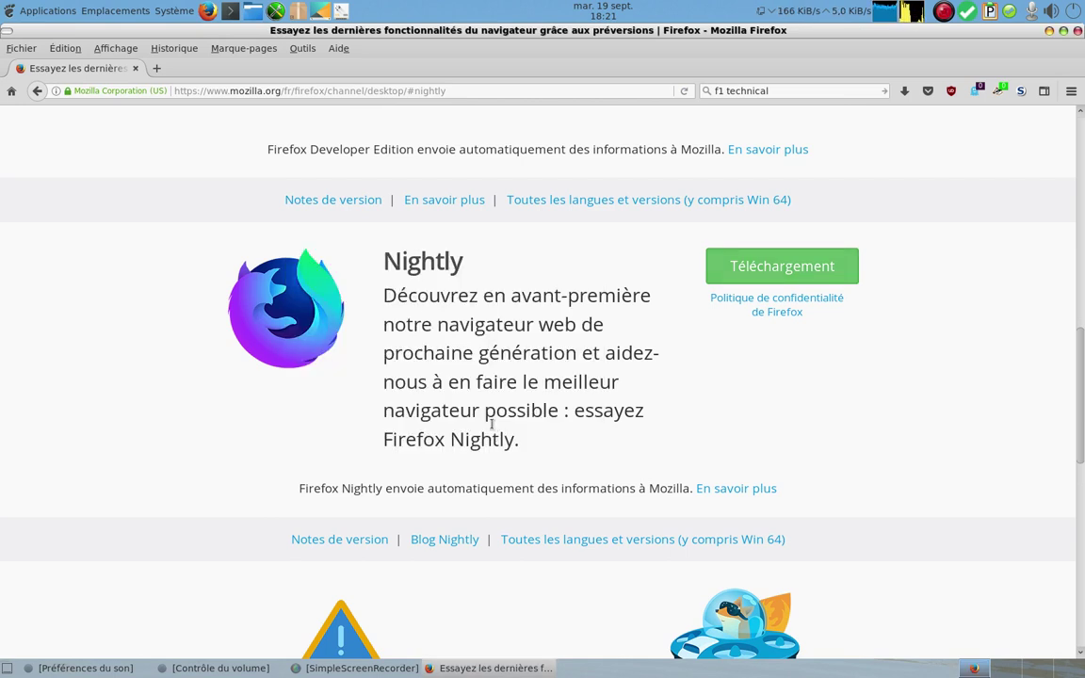
{"action": "left_click", "coordinate": [252, 13]}
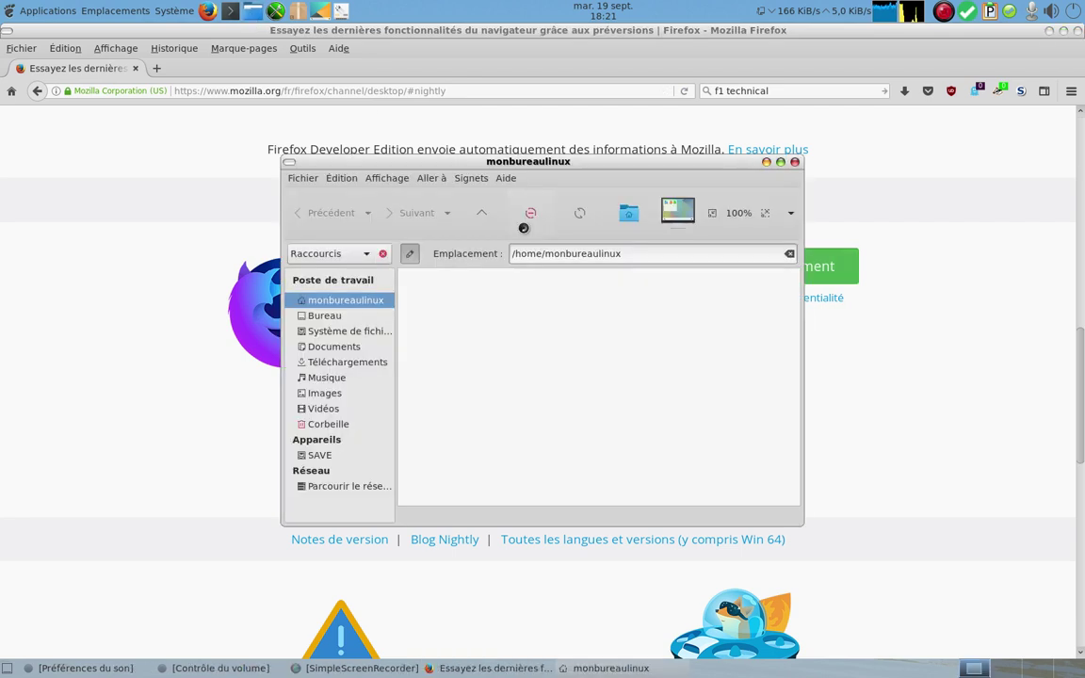
Step: In Téléchargements, check the Nightly archive's actions, open the extracted 54-item firefox folder, then return to Firefox
{"action": "left_click", "coordinate": [353, 361]}
{"action": "left_click_drag", "start_coordinate": [660, 381], "coordinate": [633, 336]}
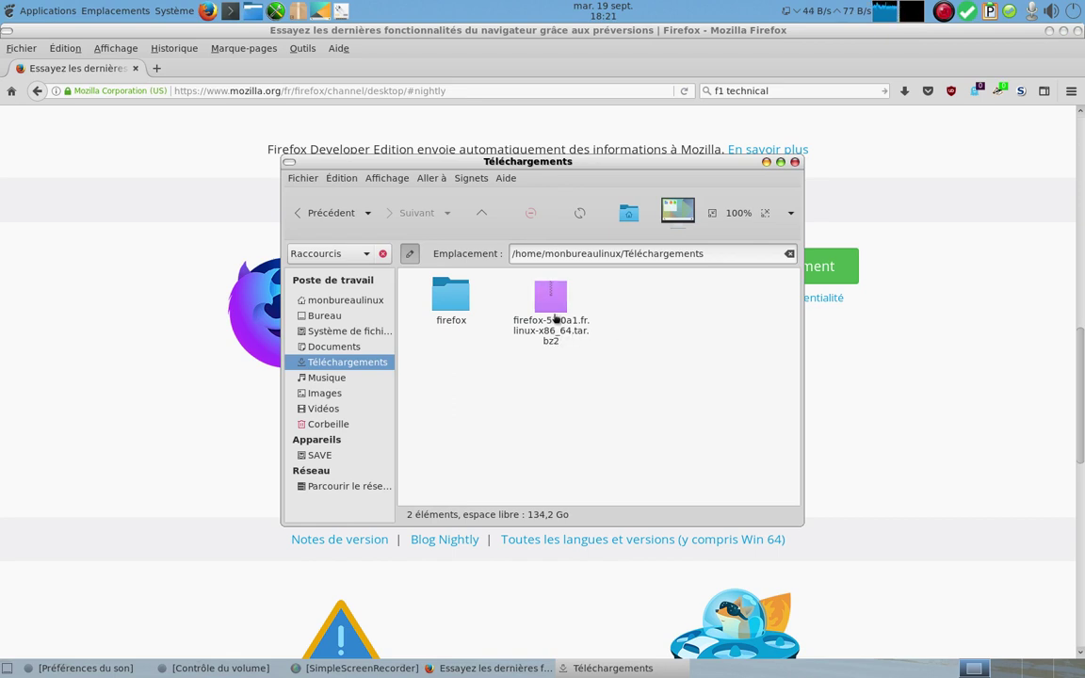
{"action": "right_click", "coordinate": [559, 308]}
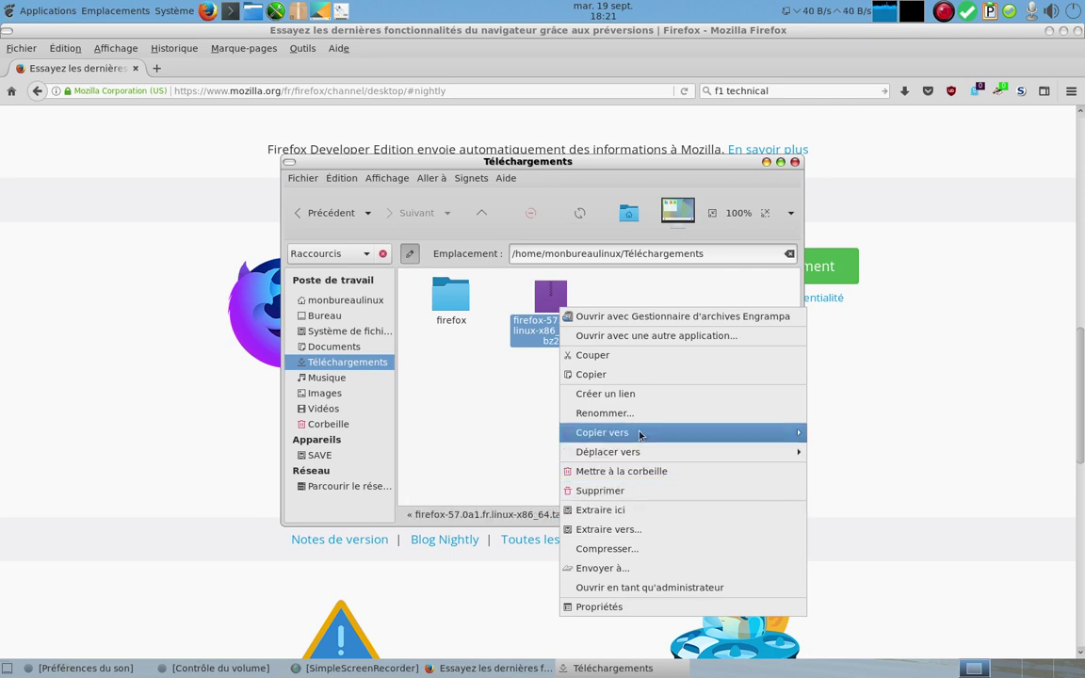
{"action": "left_click", "coordinate": [473, 422]}
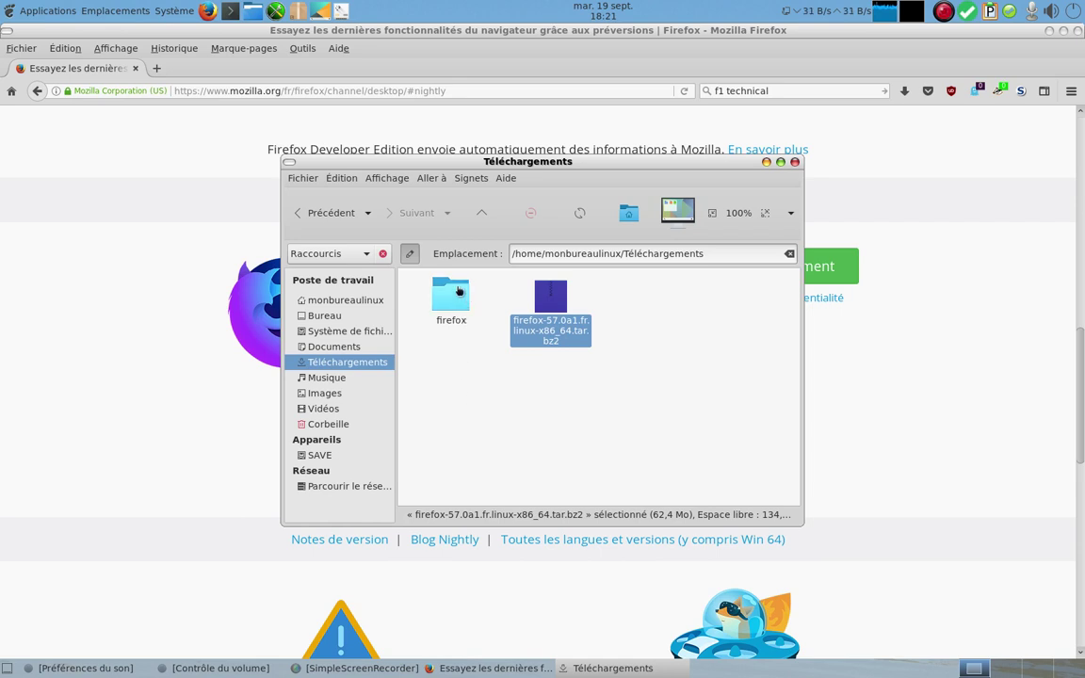
{"action": "double_click", "coordinate": [459, 291]}
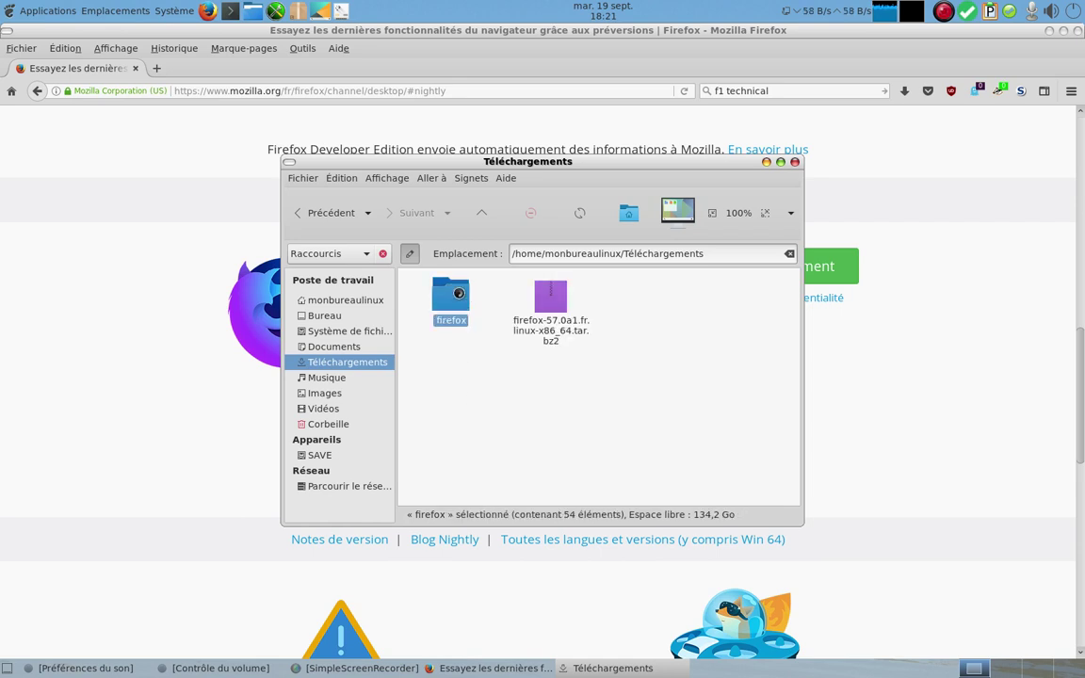
{"action": "left_click", "coordinate": [148, 292]}
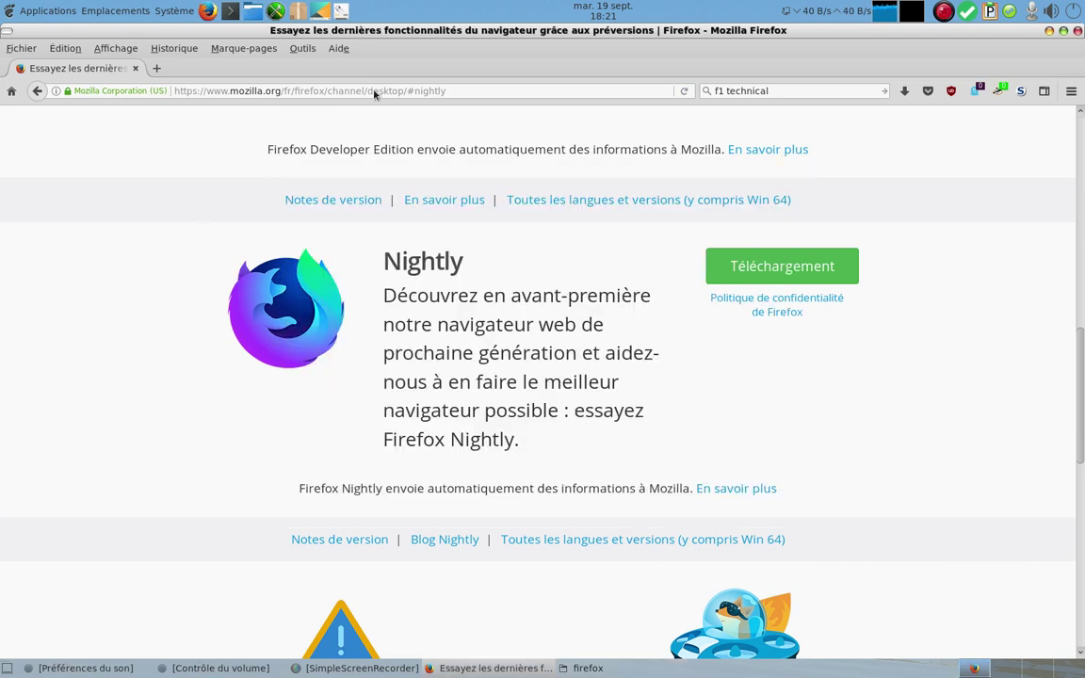
Step: Close Firefox 55, maximize the firefox folder window, and run the firefox executable to start Nightly
{"action": "left_click", "coordinate": [1078, 33]}
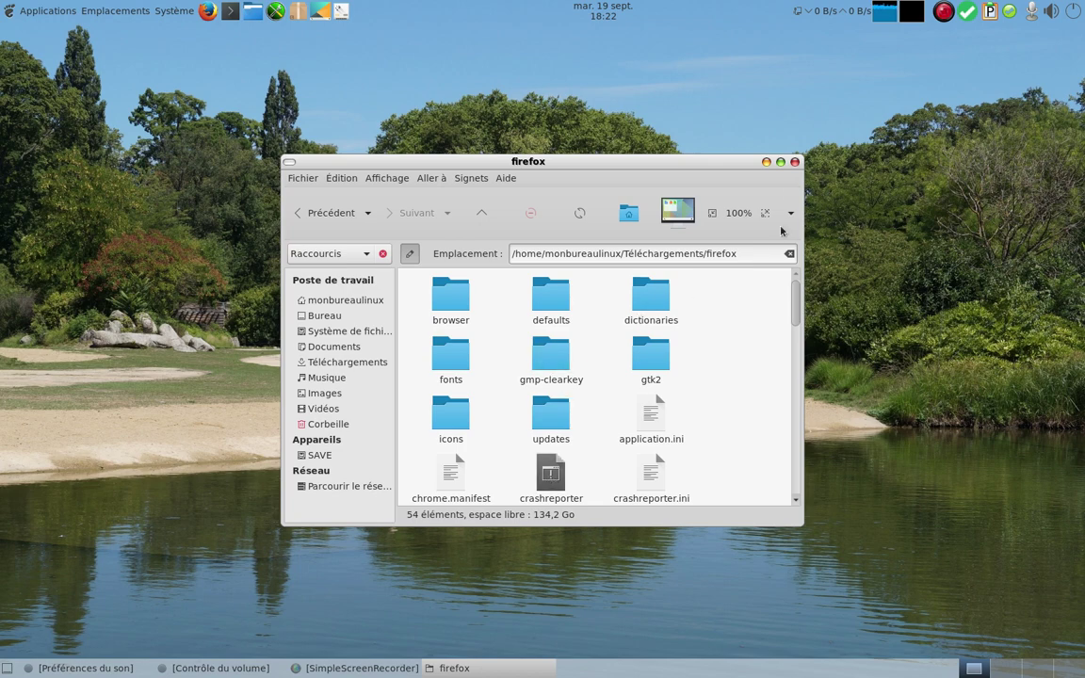
{"action": "left_click_drag", "start_coordinate": [713, 167], "coordinate": [720, 150]}
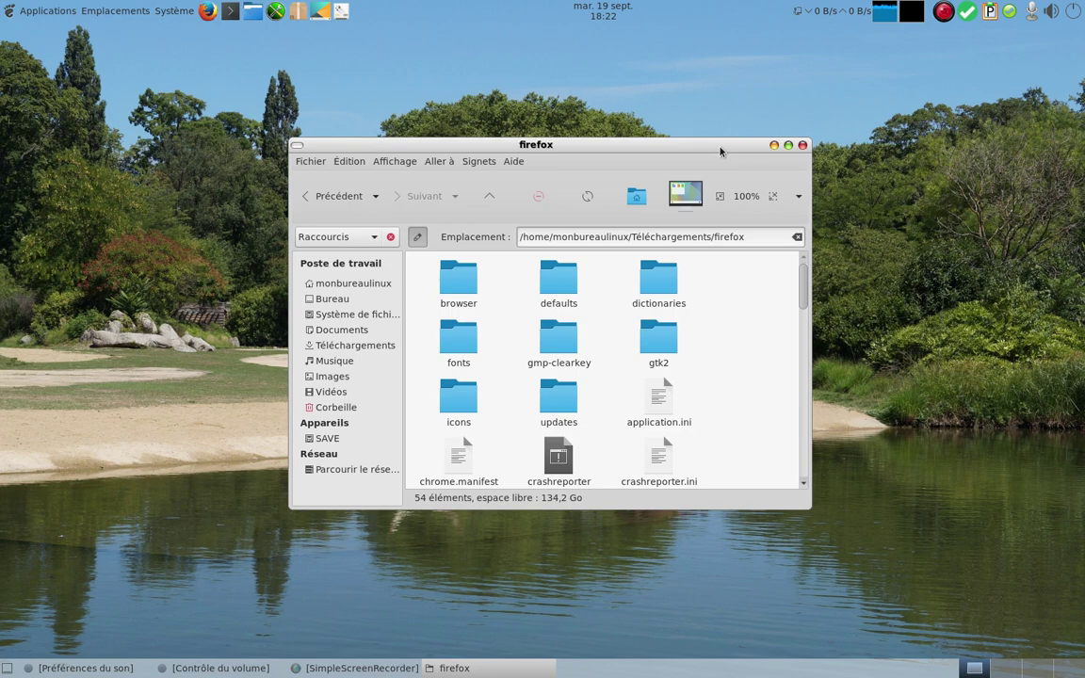
{"action": "left_click", "coordinate": [788, 145]}
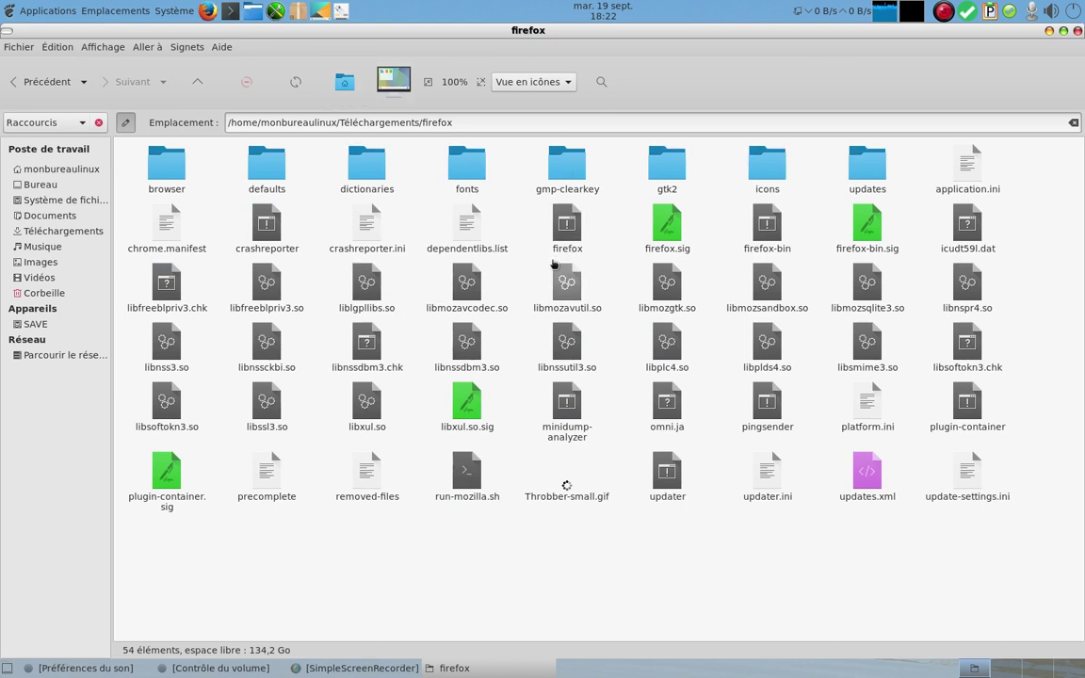
{"action": "left_click", "coordinate": [571, 231]}
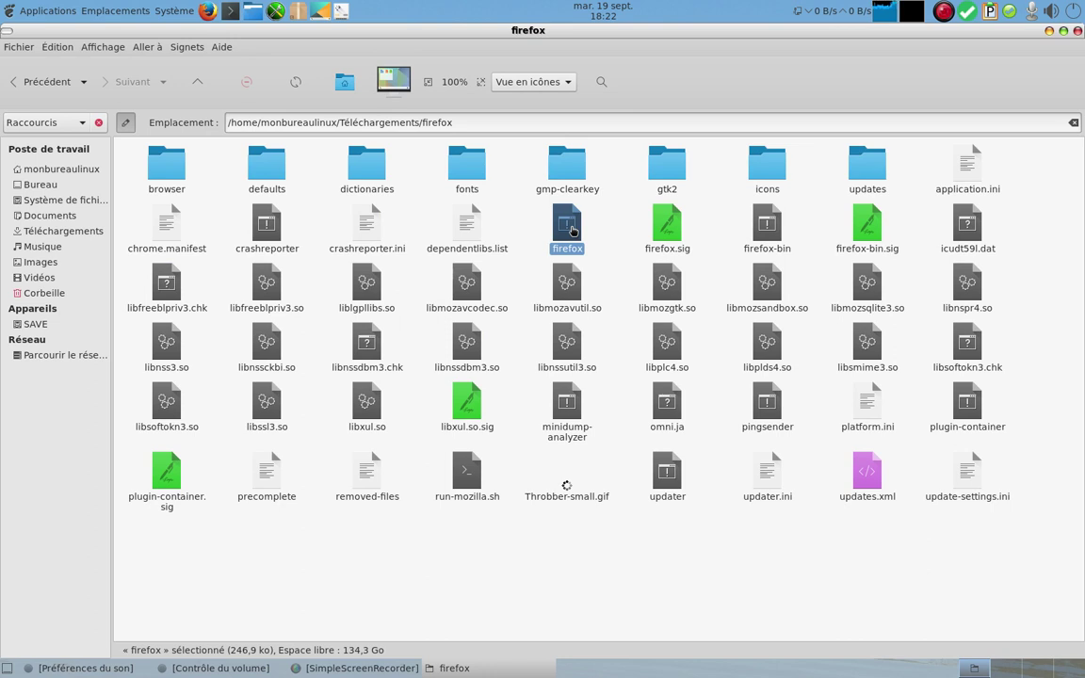
{"action": "double_click", "coordinate": [571, 231]}
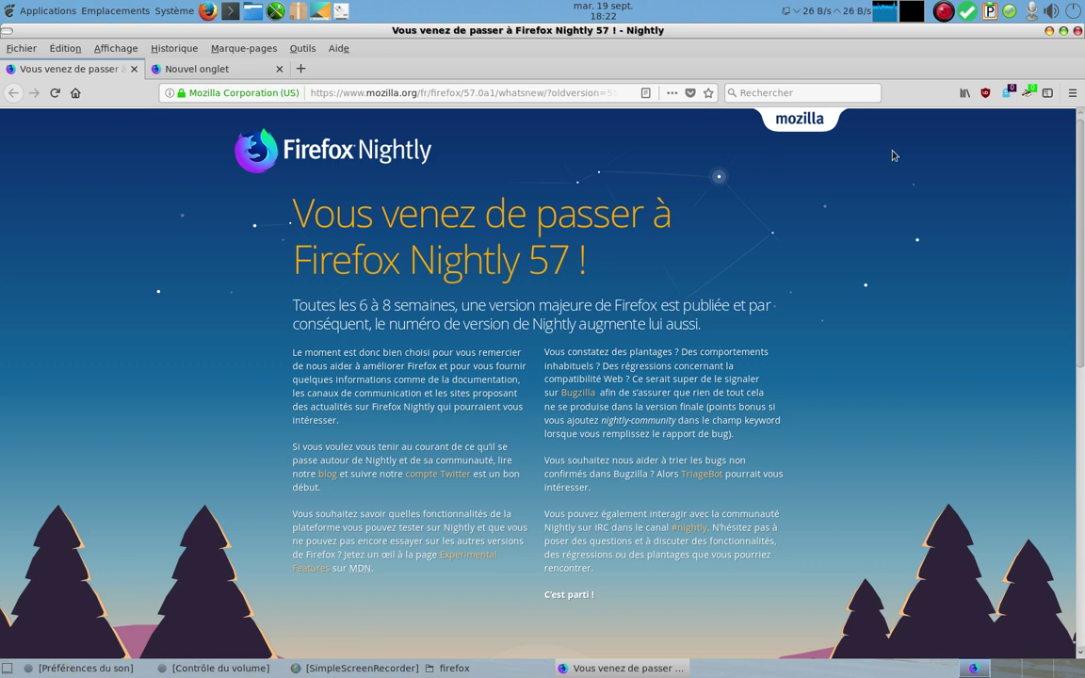
Step: Open the Nightly main menu from the Firefox Nightly 57 welcome page
{"action": "left_click", "coordinate": [1071, 94]}
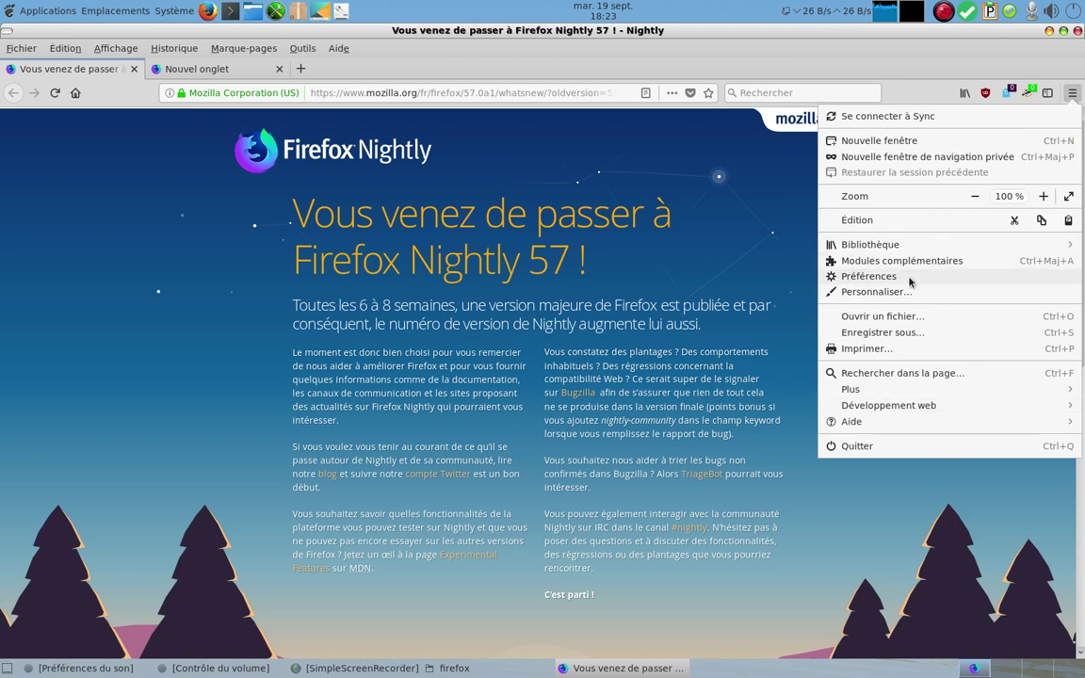
Step: Close the main menu and toggle the bookmarks side panel and the Library list on and off
{"action": "left_click", "coordinate": [1072, 93]}
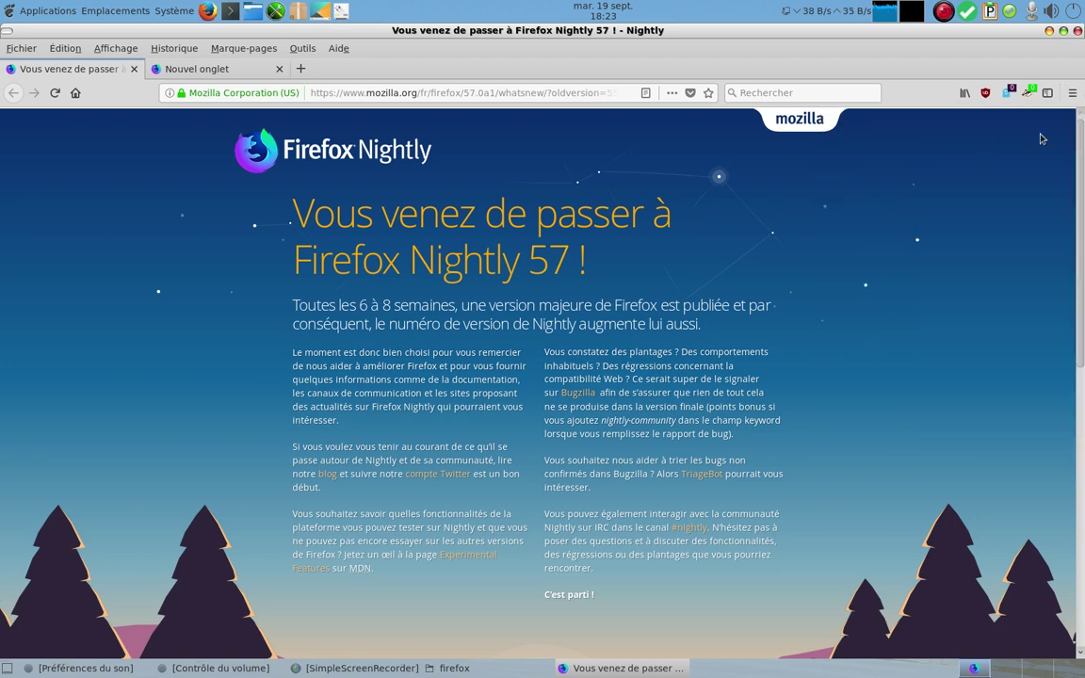
{"action": "left_click", "coordinate": [1048, 93]}
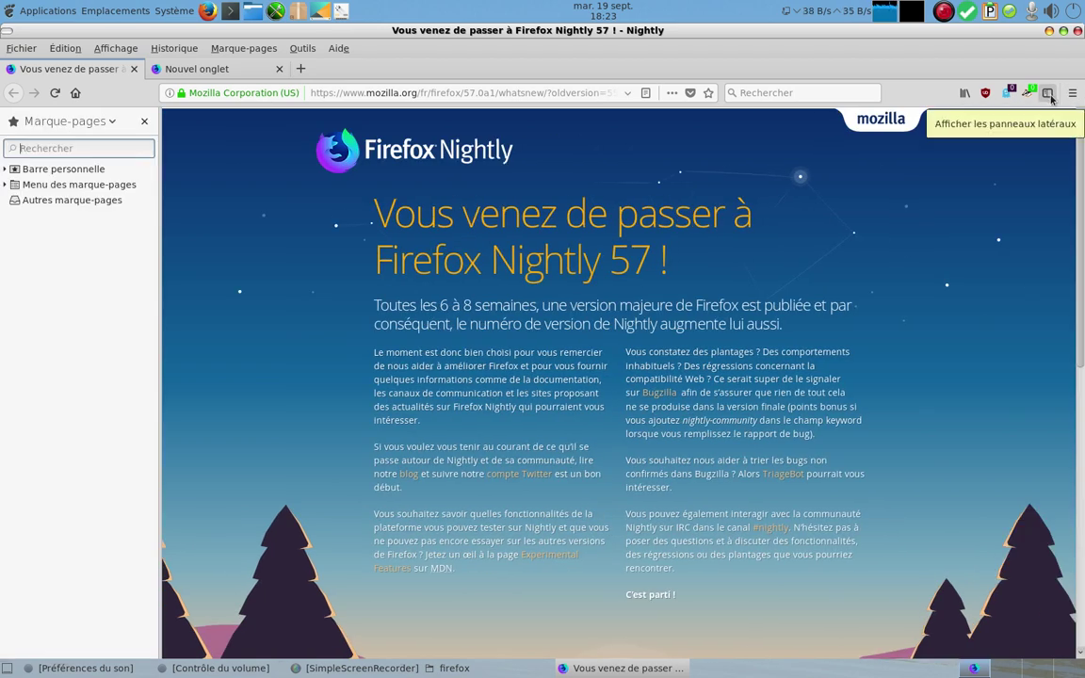
{"action": "left_click", "coordinate": [1048, 93]}
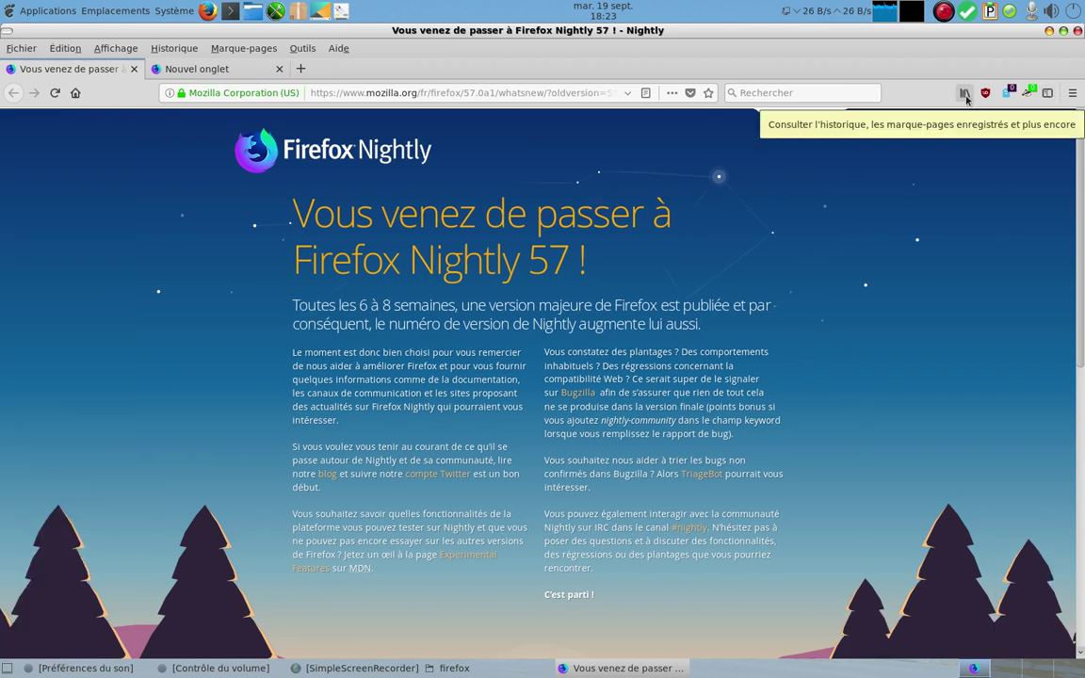
{"action": "left_click", "coordinate": [964, 93]}
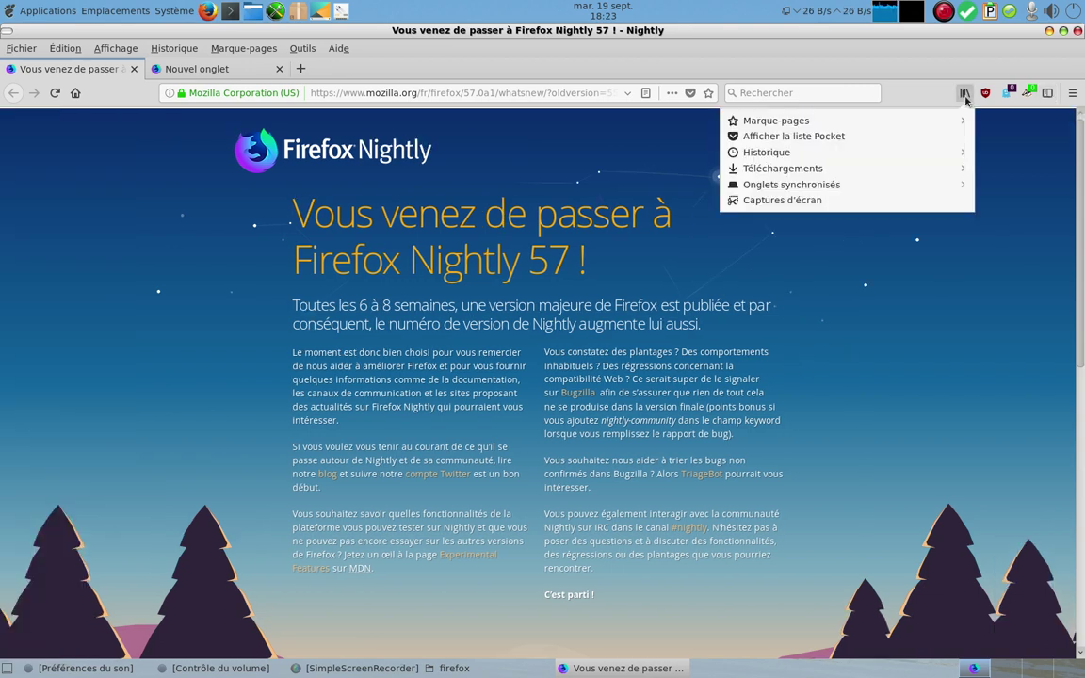
{"action": "left_click", "coordinate": [964, 93]}
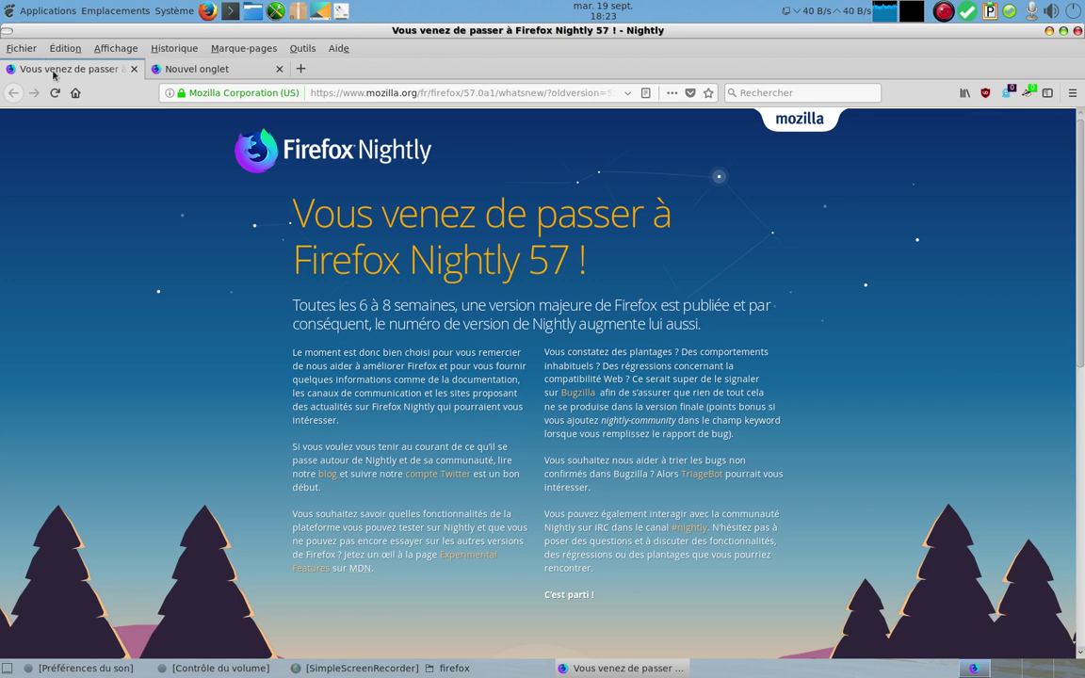
Step: Browse the Fichier menu and the neighbouring menu bar menus
{"action": "left_click", "coordinate": [24, 49]}
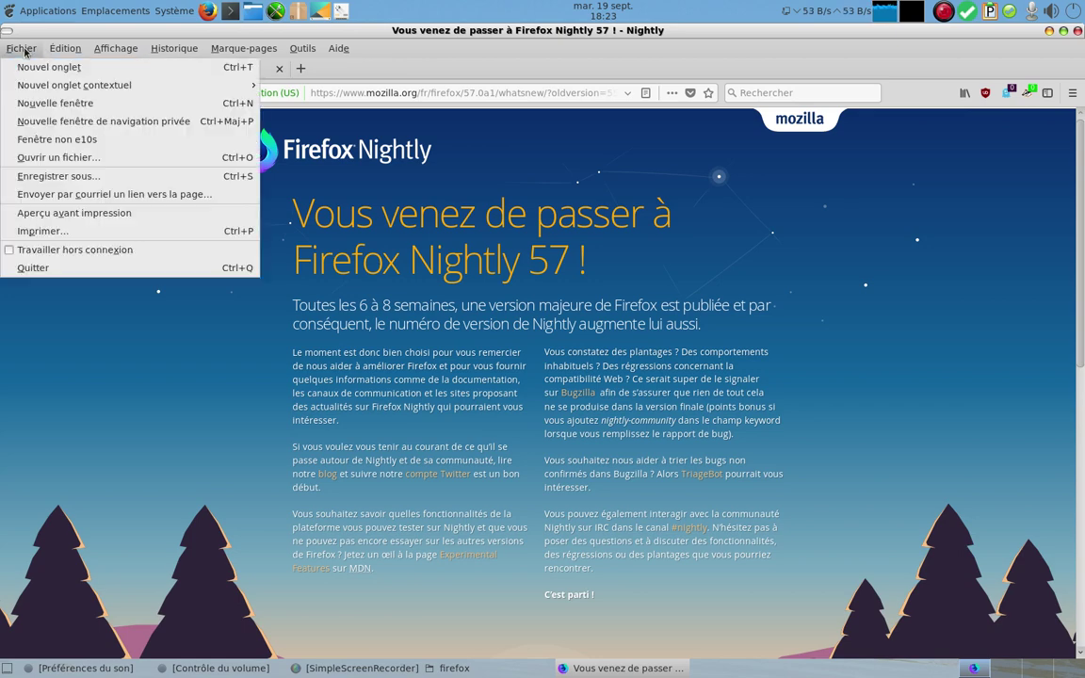
{"action": "mouse_move", "coordinate": [55, 50]}
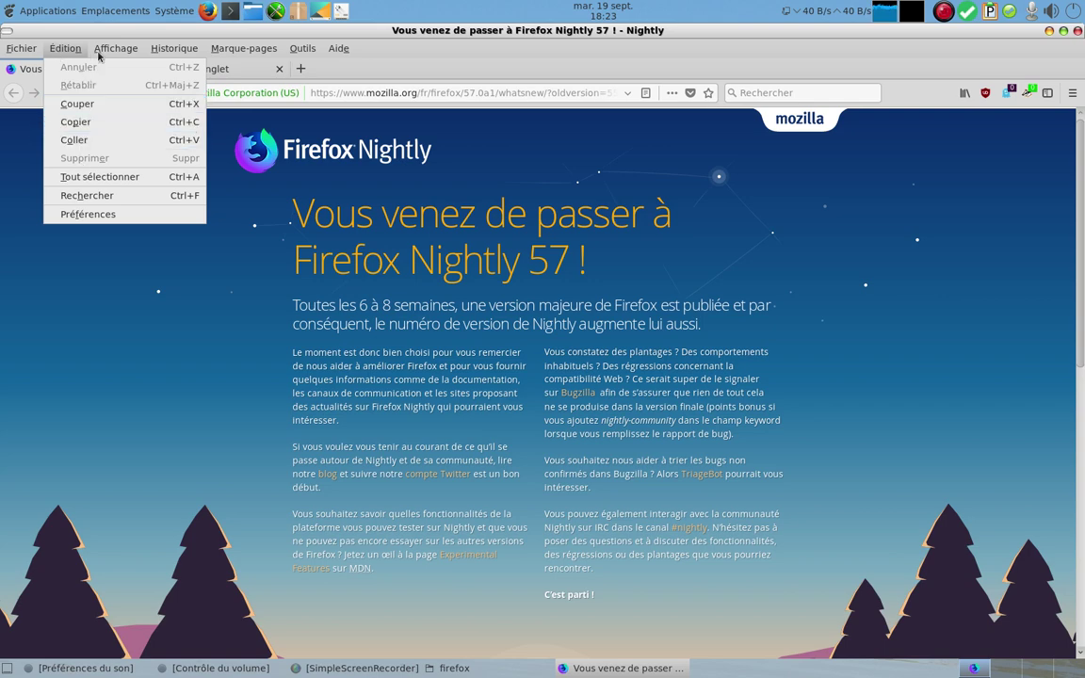
{"action": "mouse_move", "coordinate": [106, 50]}
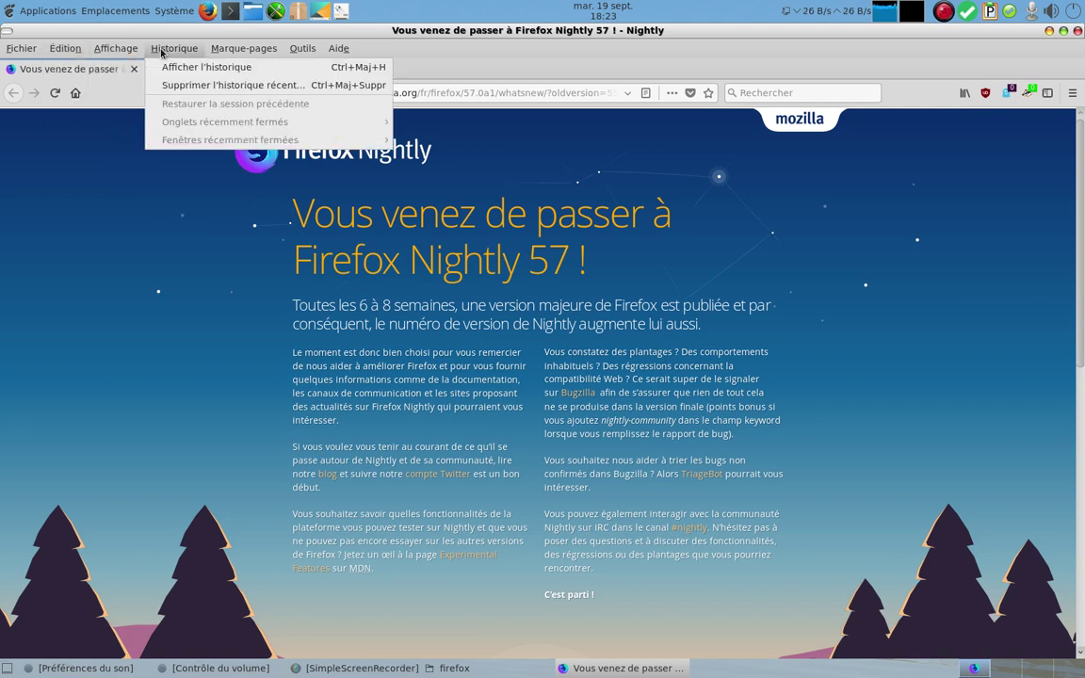
{"action": "mouse_move", "coordinate": [245, 49]}
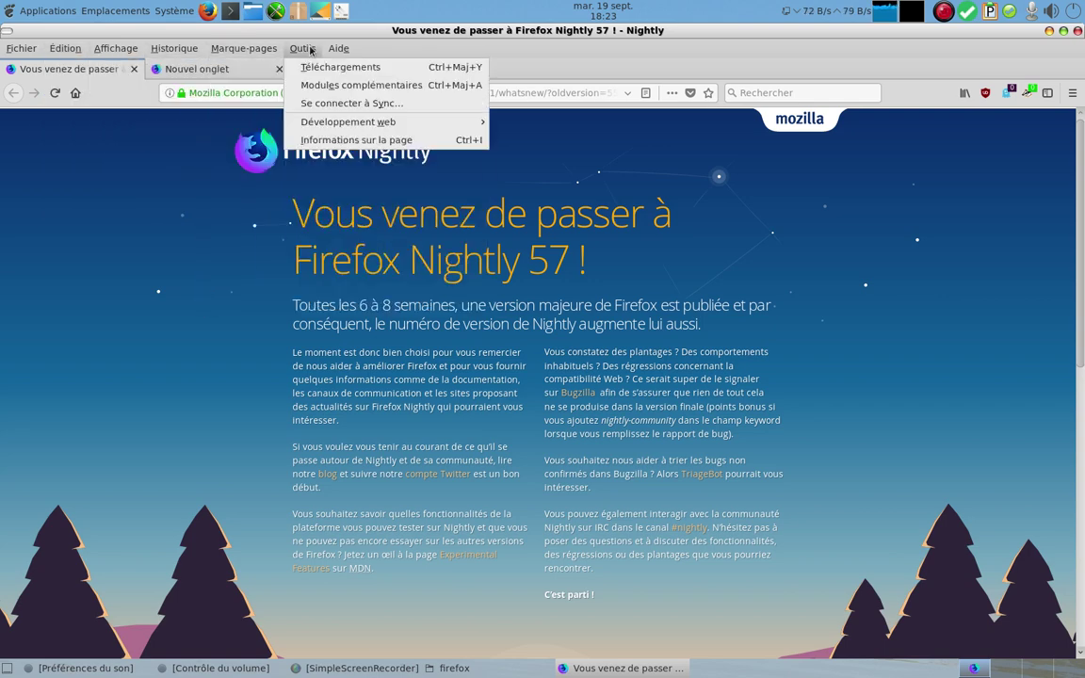
Step: Open Édition > Préférences and scroll the Général settings from Démarrage down to Proxy réseau
{"action": "mouse_move", "coordinate": [66, 49]}
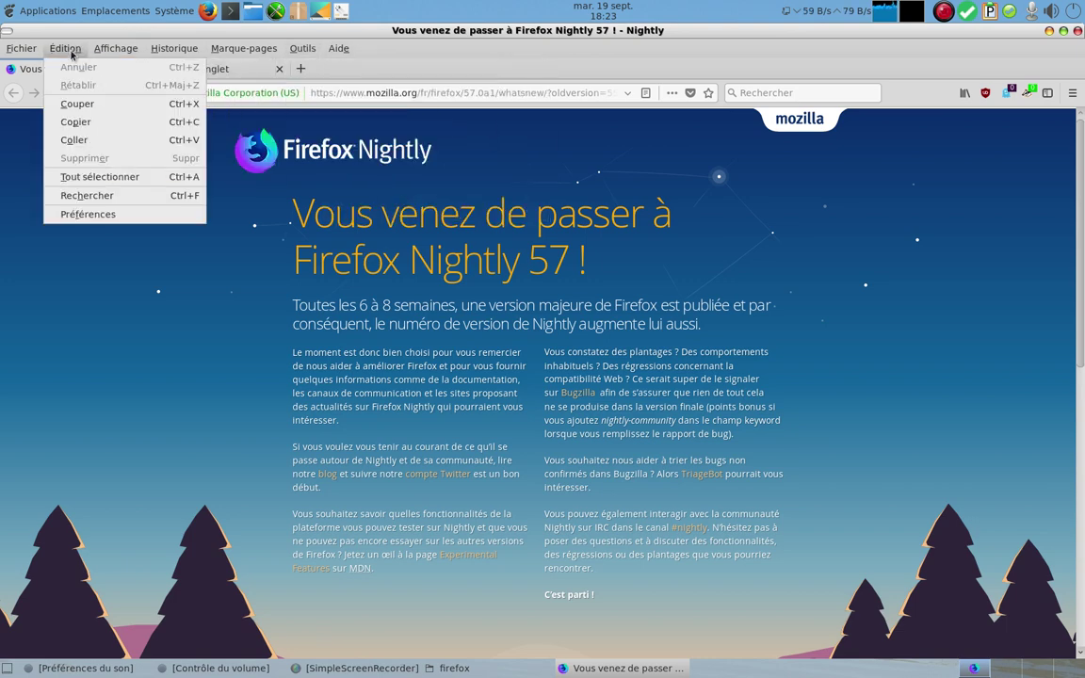
{"action": "left_click", "coordinate": [83, 214]}
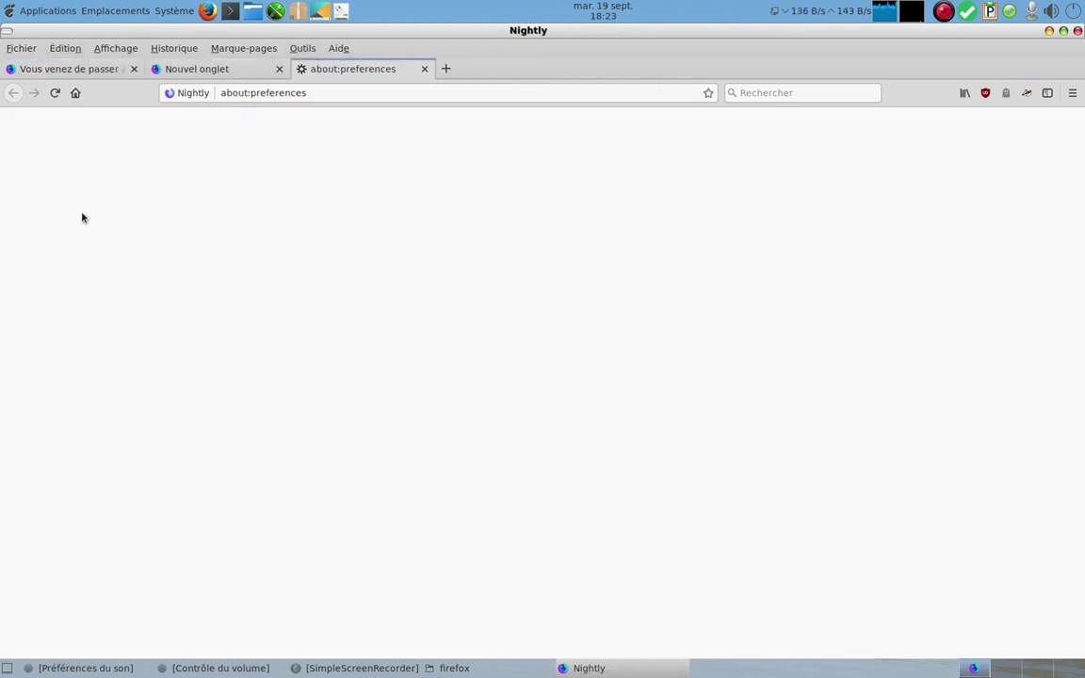
{"action": "left_click", "coordinate": [54, 162]}
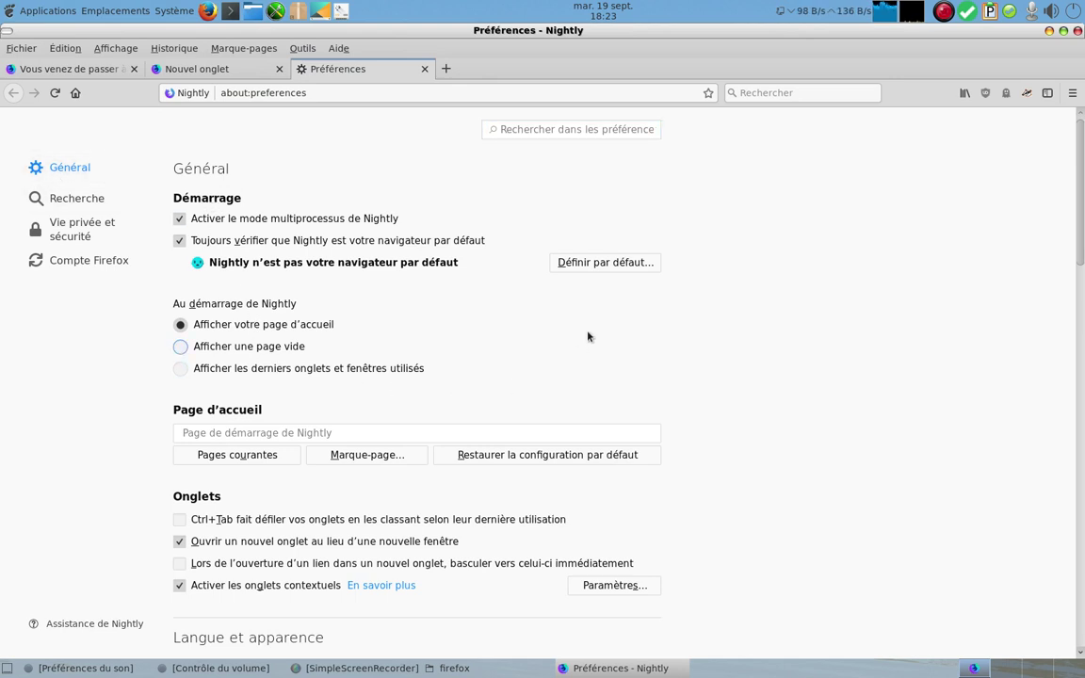
{"action": "scroll", "coordinate": [700, 378], "scroll_direction": "down", "scroll_amount": 2}
{"action": "scroll", "coordinate": [698, 378], "scroll_direction": "down", "scroll_amount": 3}
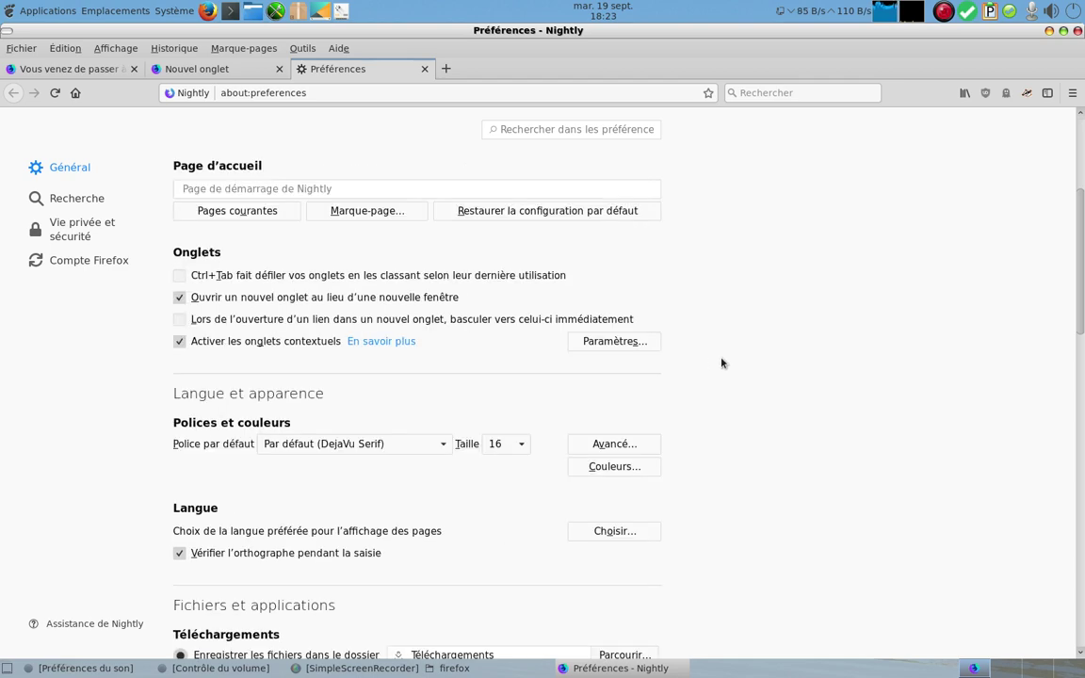
{"action": "scroll", "coordinate": [722, 363], "scroll_direction": "down", "scroll_amount": 3}
{"action": "scroll", "coordinate": [722, 363], "scroll_direction": "down", "scroll_amount": 3}
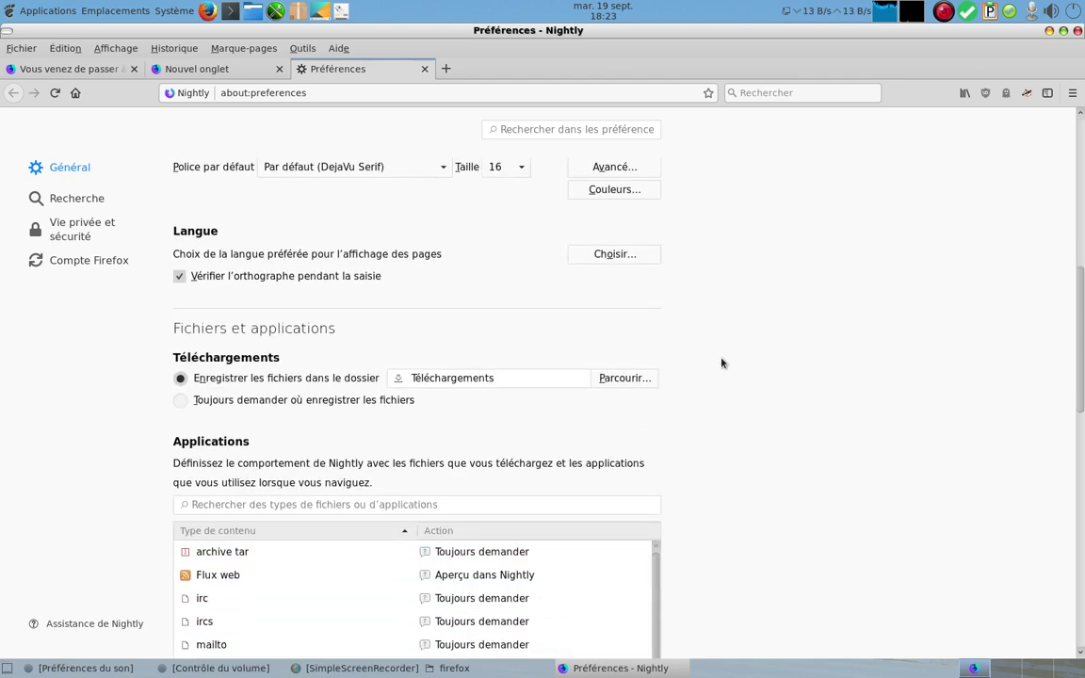
{"action": "scroll", "coordinate": [723, 362], "scroll_direction": "down", "scroll_amount": 5}
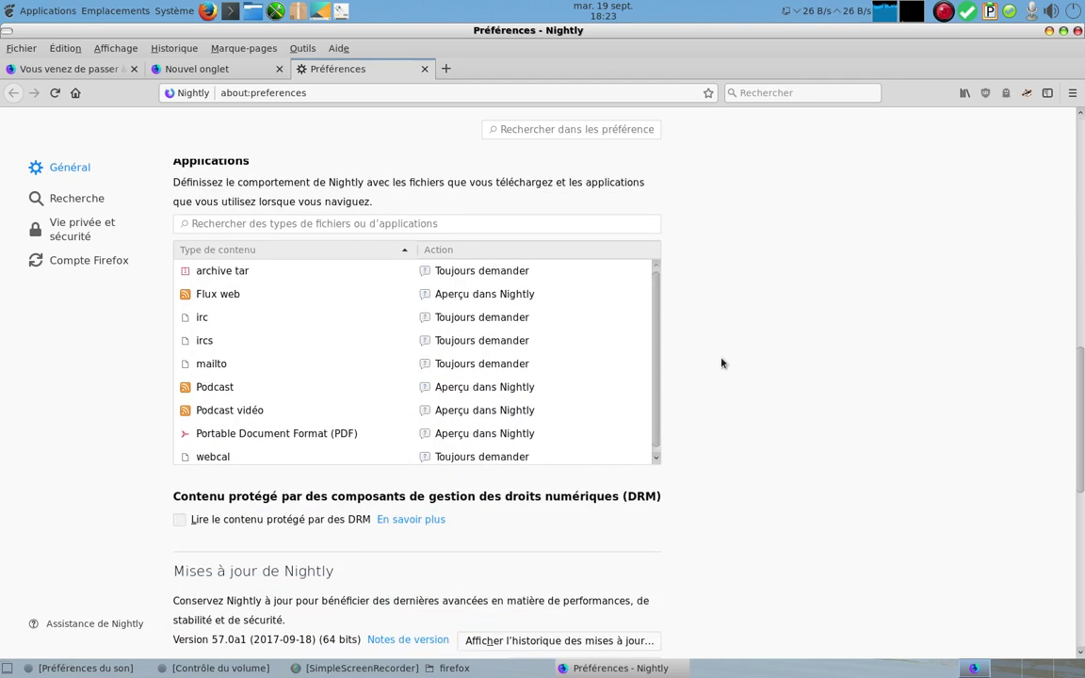
{"action": "scroll", "coordinate": [722, 362], "scroll_direction": "down", "scroll_amount": 3}
{"action": "scroll", "coordinate": [722, 362], "scroll_direction": "down", "scroll_amount": 3}
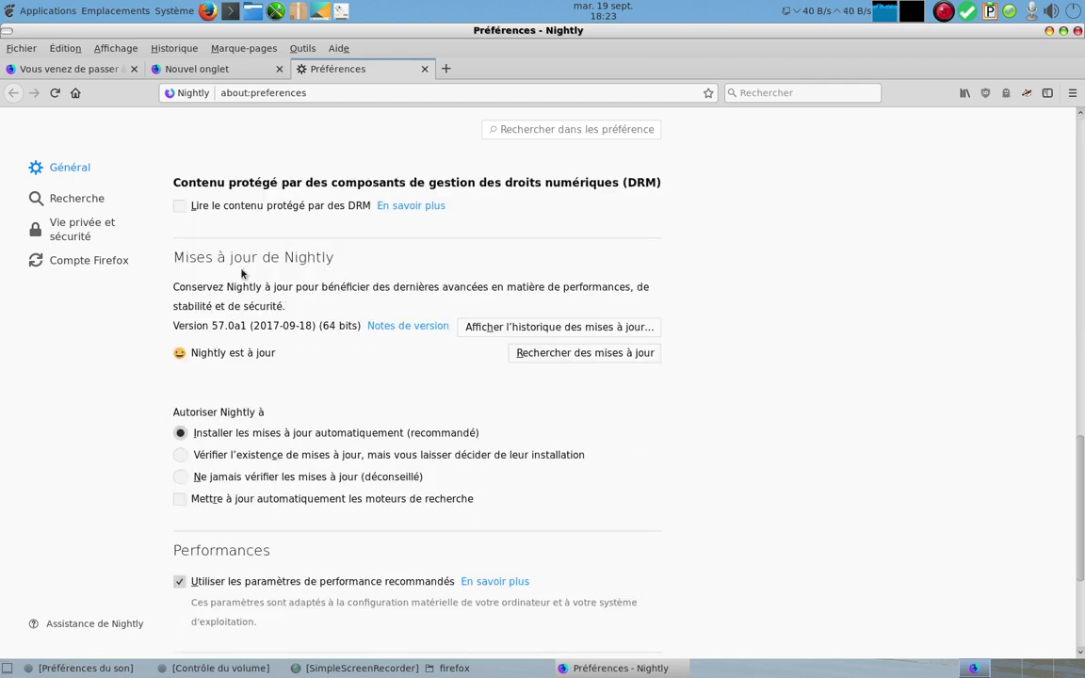
{"action": "scroll", "coordinate": [767, 396], "scroll_direction": "down", "scroll_amount": 5}
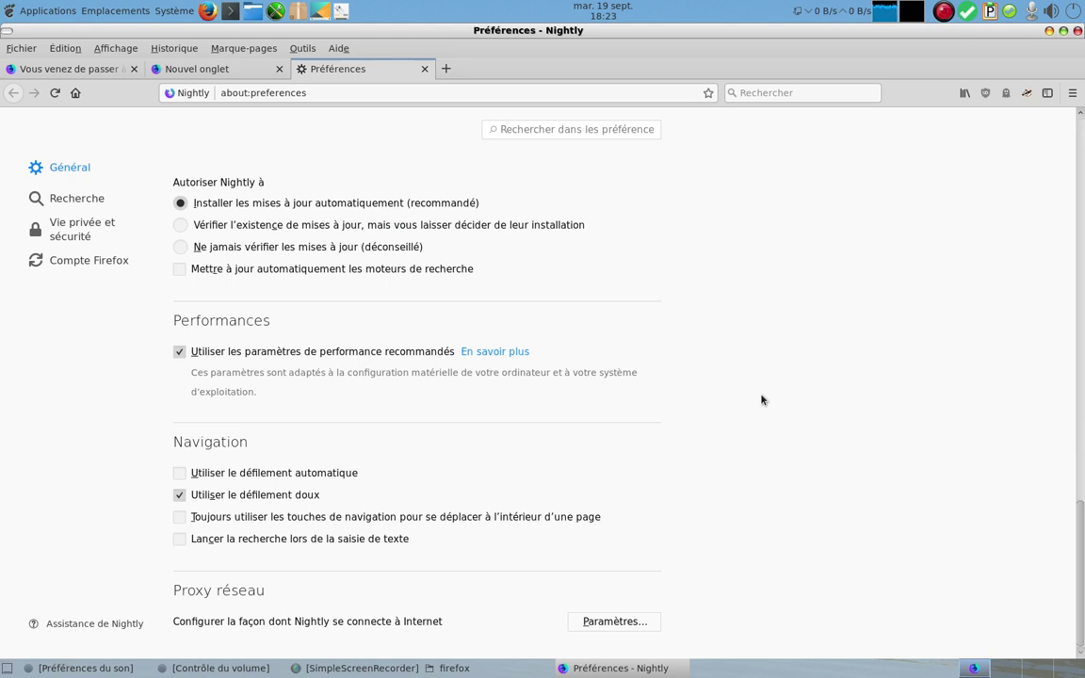
Step: Scroll through the Recherche and Vie privée et sécurité settings, ending on the Compte Firefox section
{"action": "left_click", "coordinate": [81, 206]}
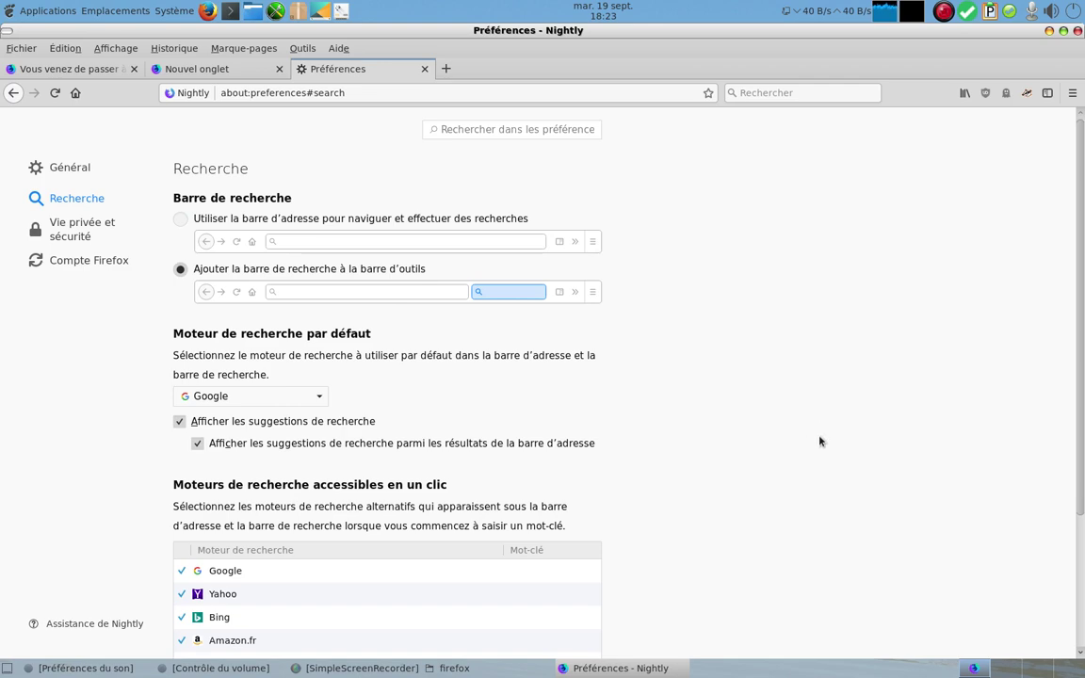
{"action": "scroll", "coordinate": [824, 440], "scroll_direction": "down", "scroll_amount": 3}
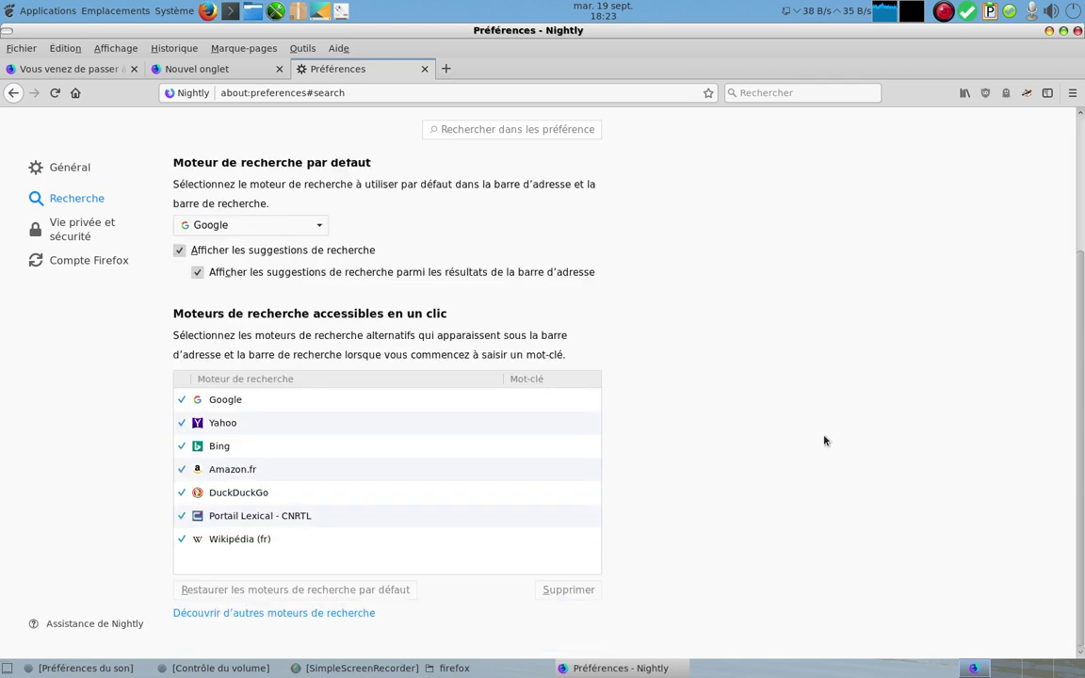
{"action": "left_click", "coordinate": [99, 237]}
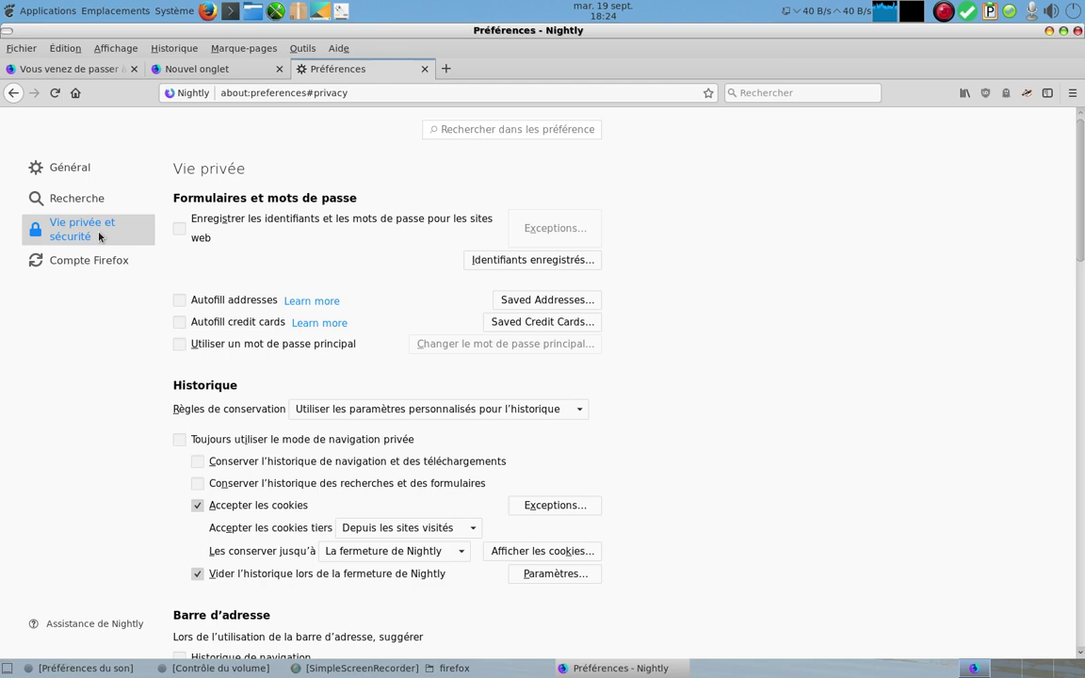
{"action": "scroll", "coordinate": [665, 395], "scroll_direction": "down", "scroll_amount": 5}
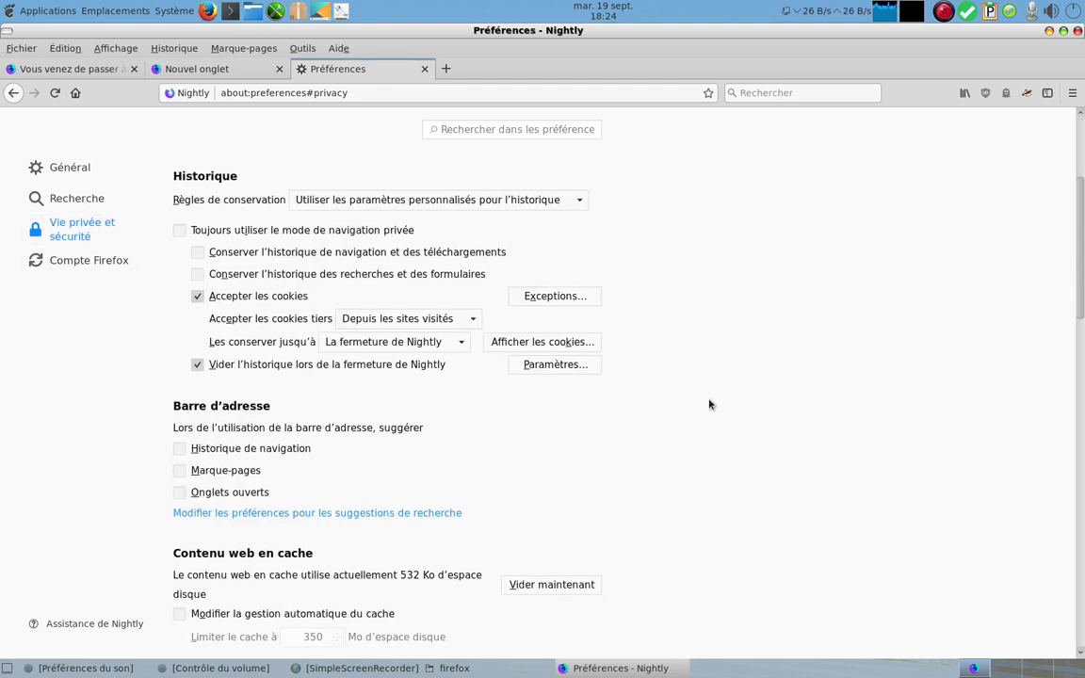
{"action": "scroll", "coordinate": [723, 392], "scroll_direction": "down", "scroll_amount": 2}
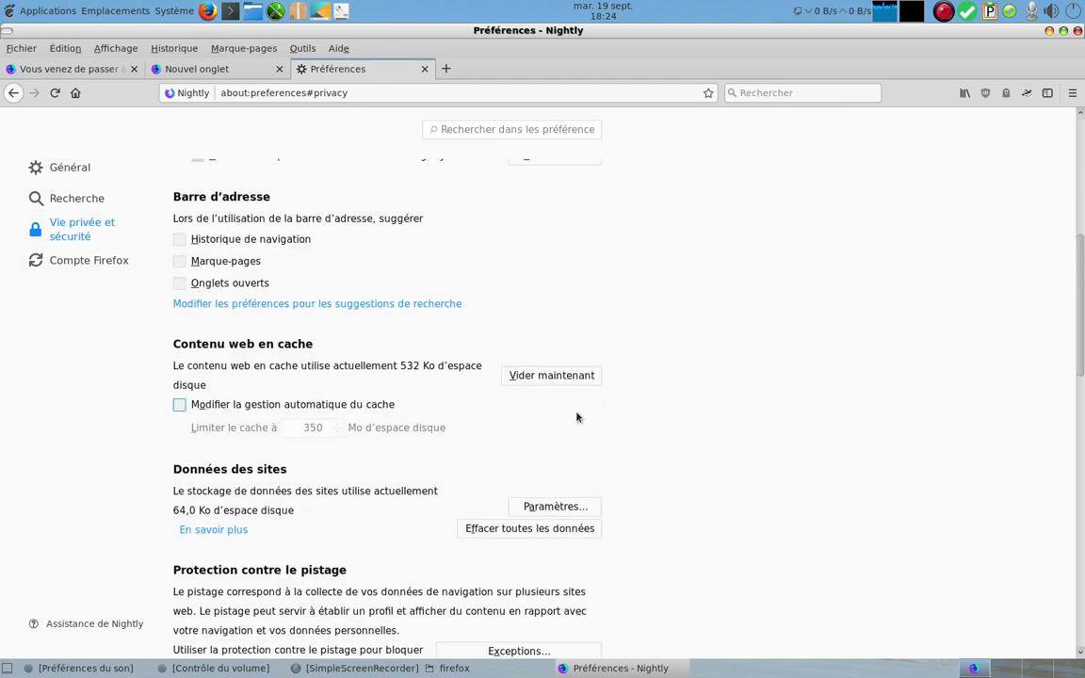
{"action": "scroll", "coordinate": [622, 399], "scroll_direction": "down", "scroll_amount": 5}
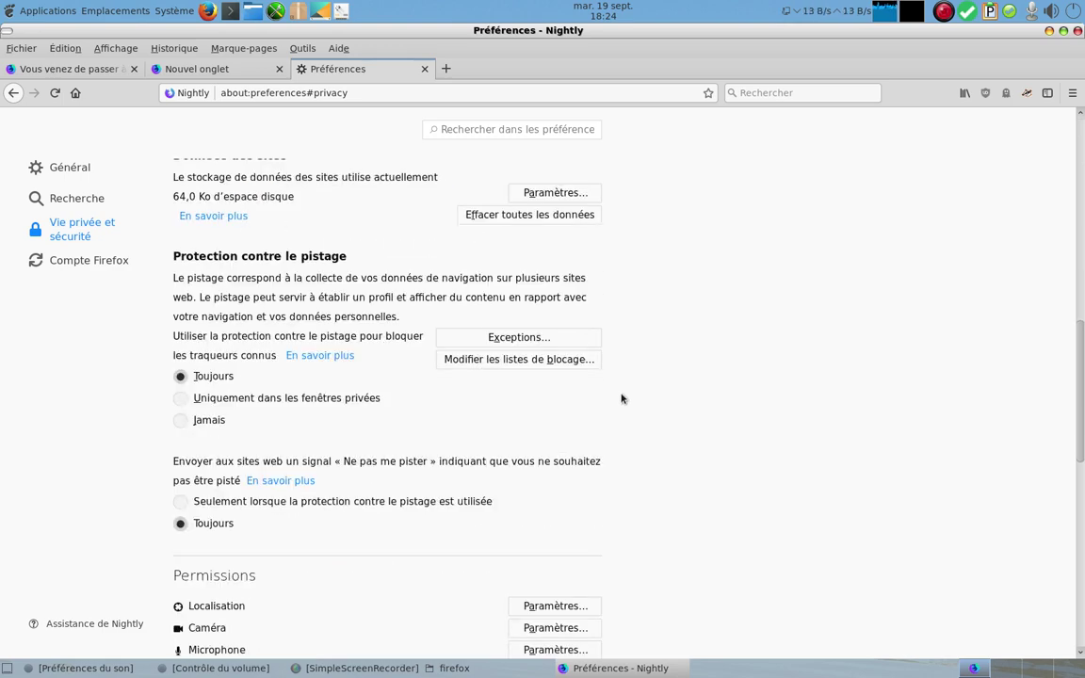
{"action": "scroll", "coordinate": [624, 289], "scroll_direction": "down", "scroll_amount": 4}
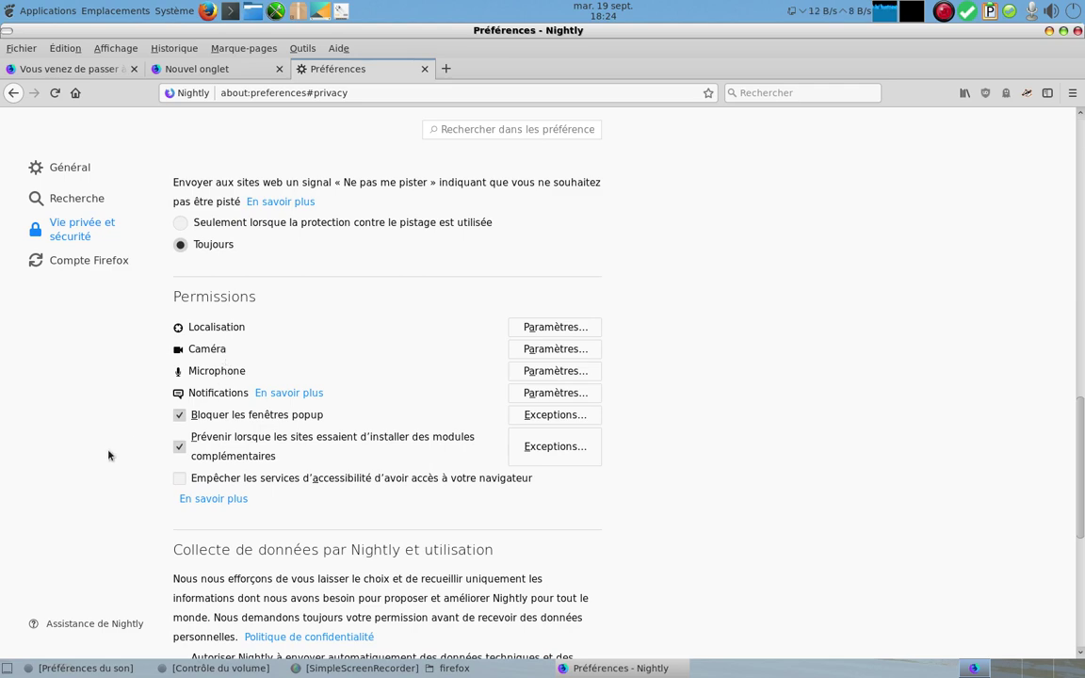
{"action": "scroll", "coordinate": [518, 441], "scroll_direction": "down", "scroll_amount": 3}
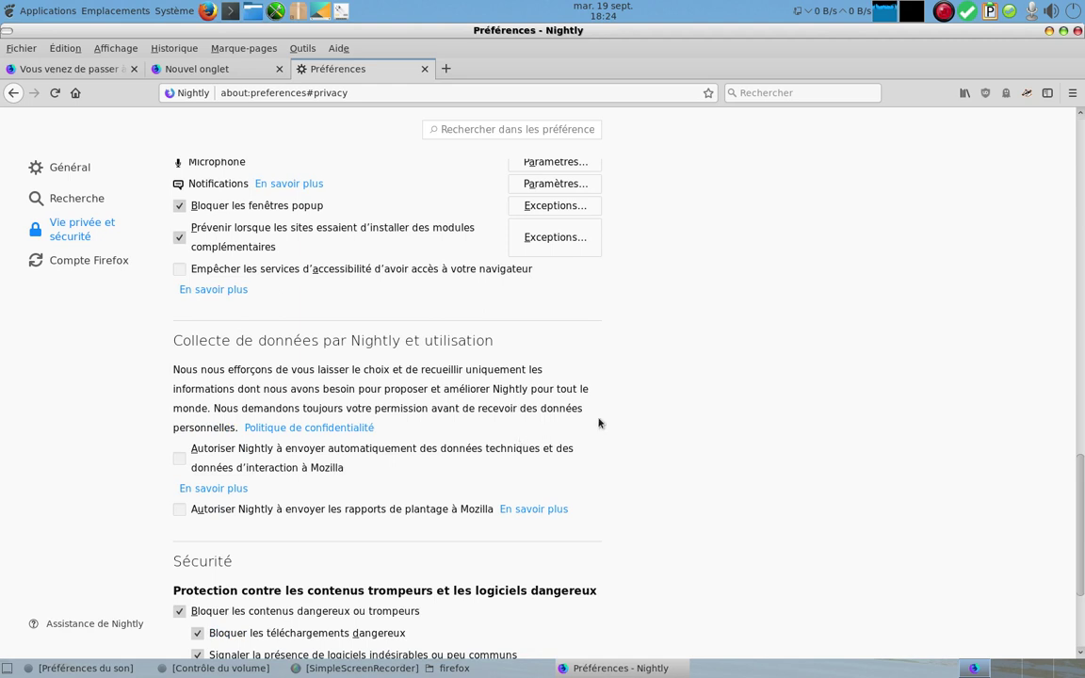
{"action": "scroll", "coordinate": [707, 446], "scroll_direction": "down", "scroll_amount": 3}
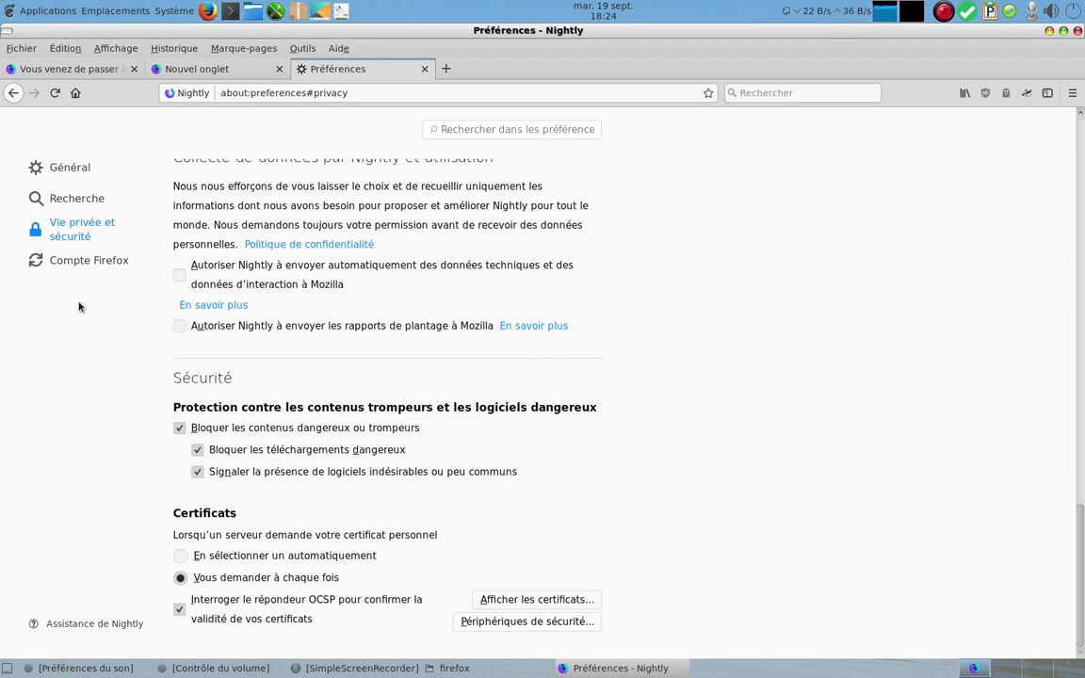
{"action": "left_click", "coordinate": [75, 266]}
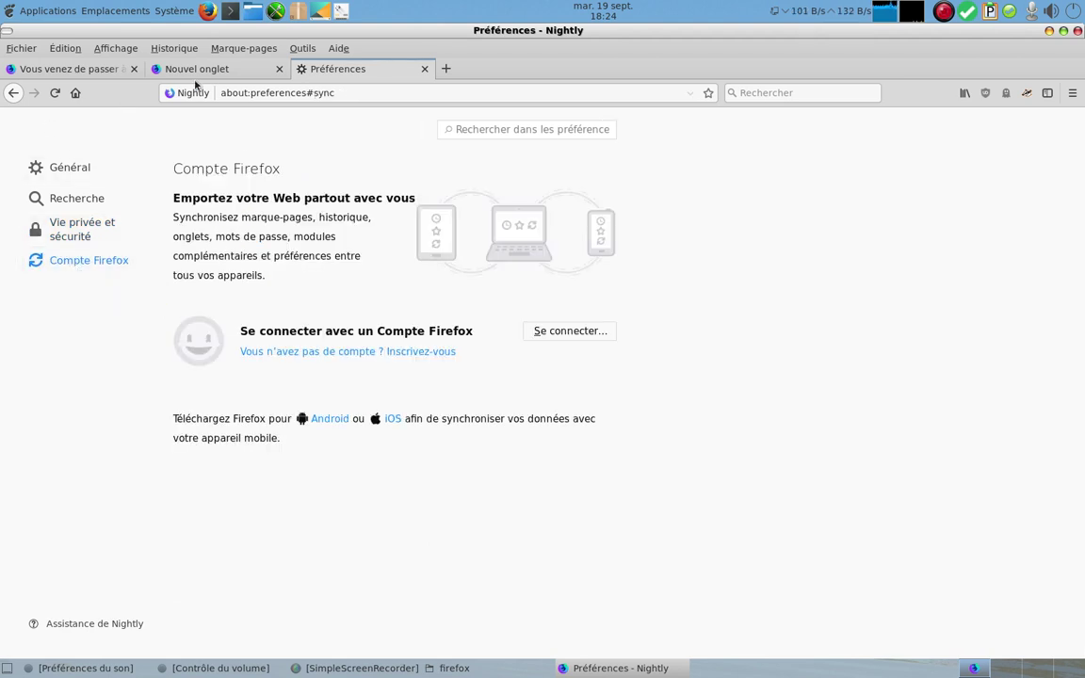
Step: Open the add-ons manager from Outils > Modules complémentaires
{"action": "left_click", "coordinate": [158, 49]}
{"action": "mouse_move", "coordinate": [112, 59]}
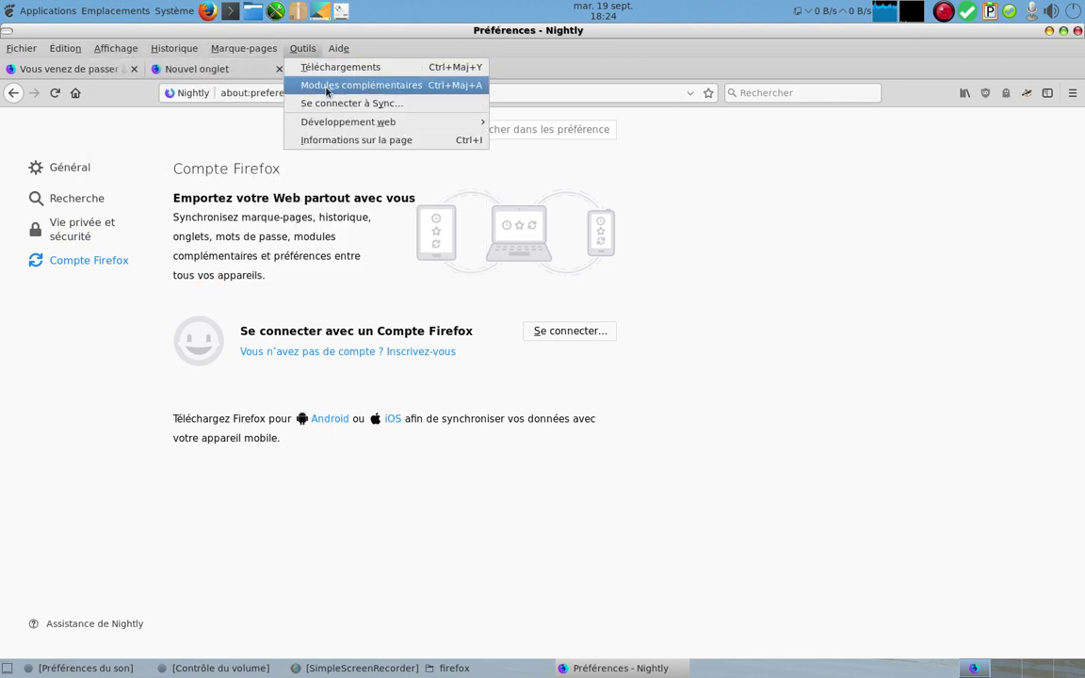
{"action": "left_click", "coordinate": [327, 86]}
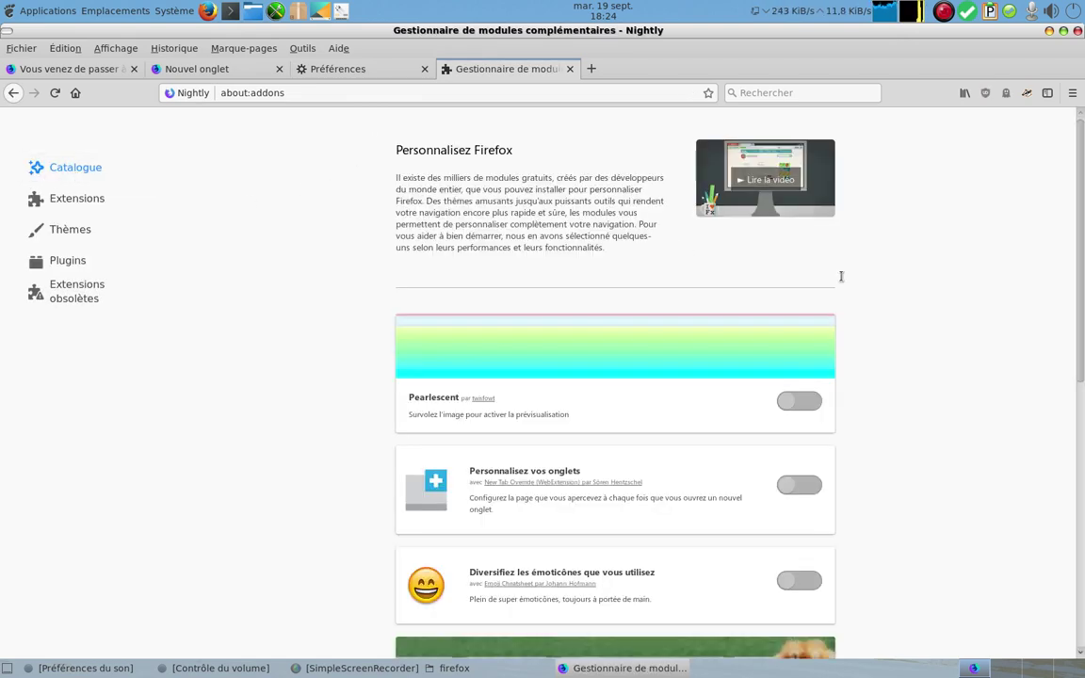
{"action": "scroll", "coordinate": [886, 543], "scroll_direction": "down", "scroll_amount": 5}
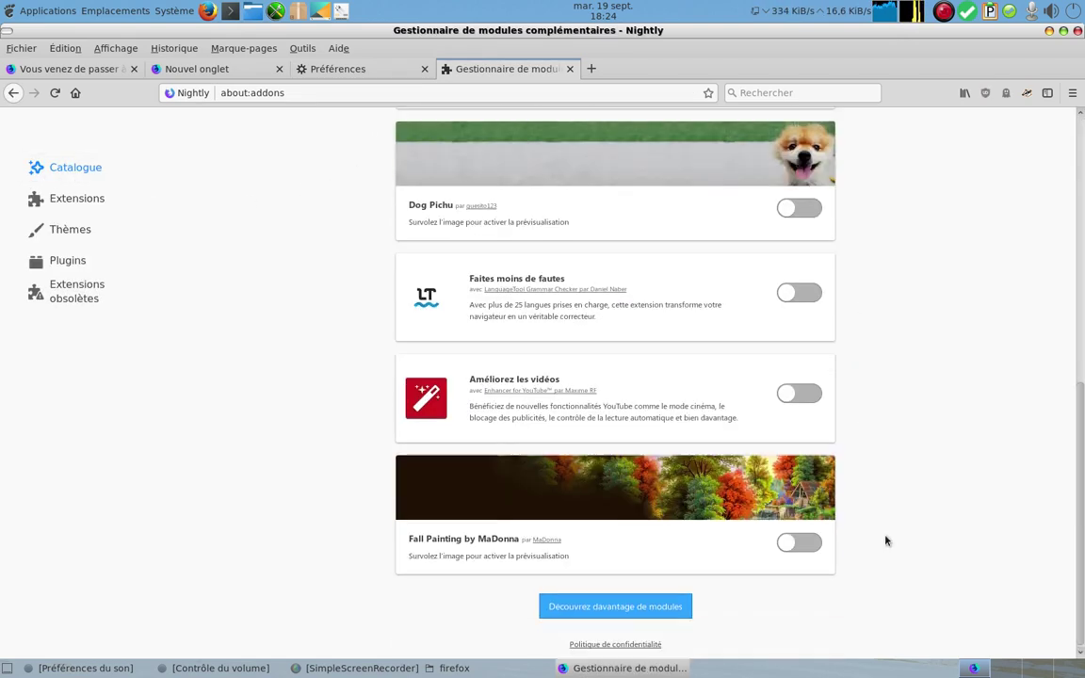
{"action": "scroll", "coordinate": [878, 465], "scroll_direction": "up", "scroll_amount": 10}
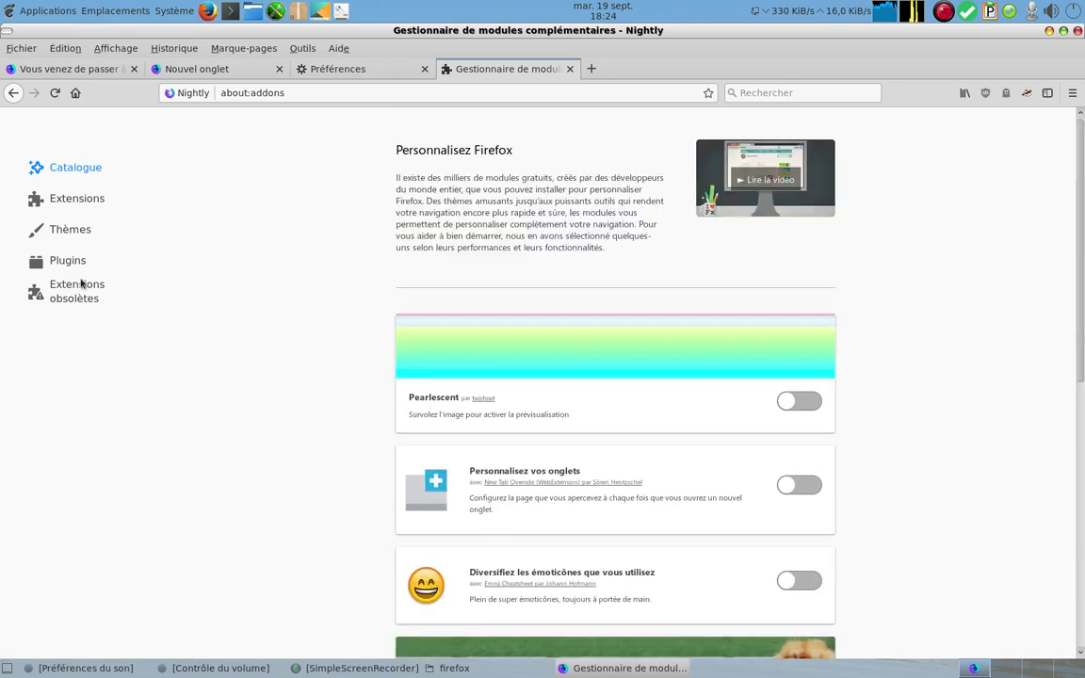
Step: View the Extensions, Thèmes, Plugins and Extensions obsolètes lists, then return to Catalogue
{"action": "left_click", "coordinate": [62, 208]}
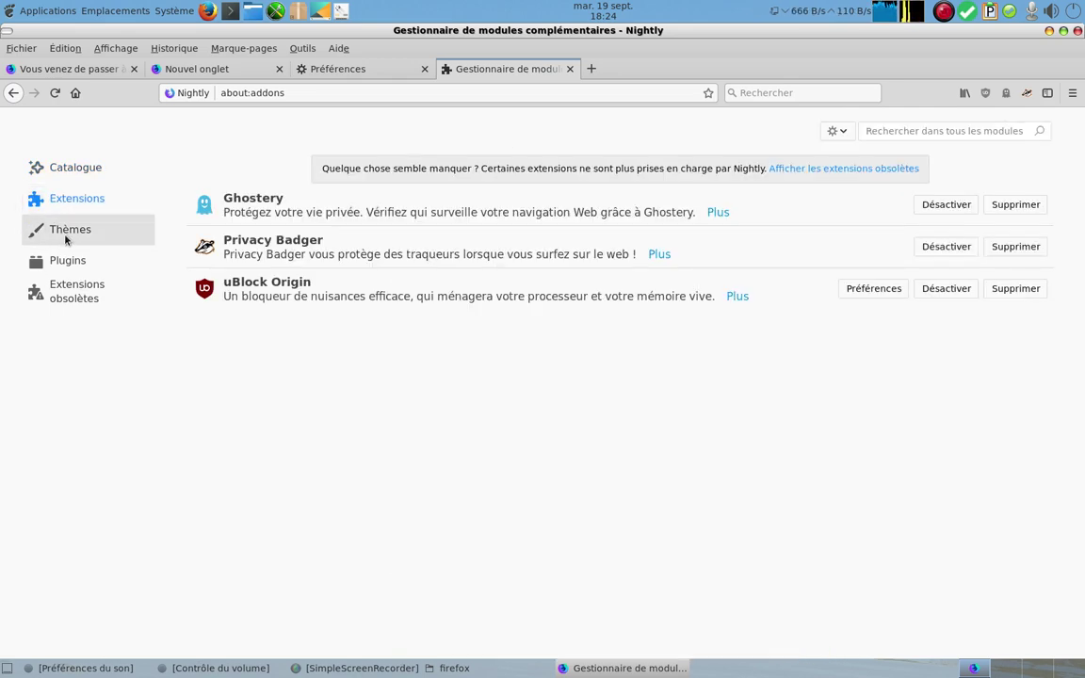
{"action": "left_click", "coordinate": [66, 238]}
{"action": "left_click", "coordinate": [66, 267]}
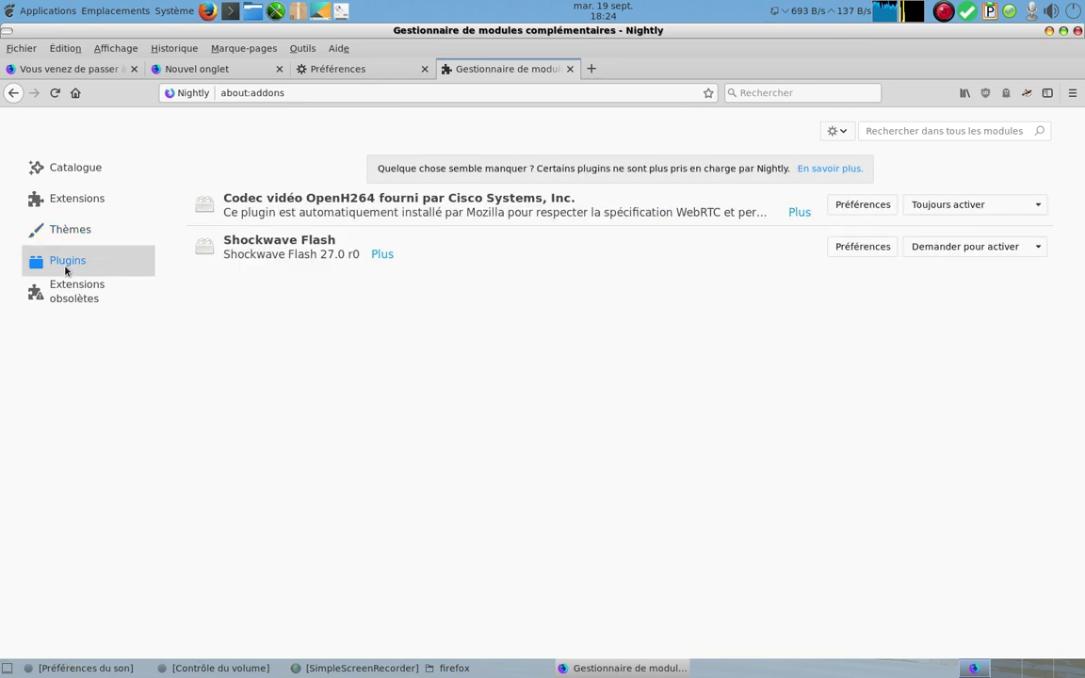
{"action": "left_click", "coordinate": [70, 298]}
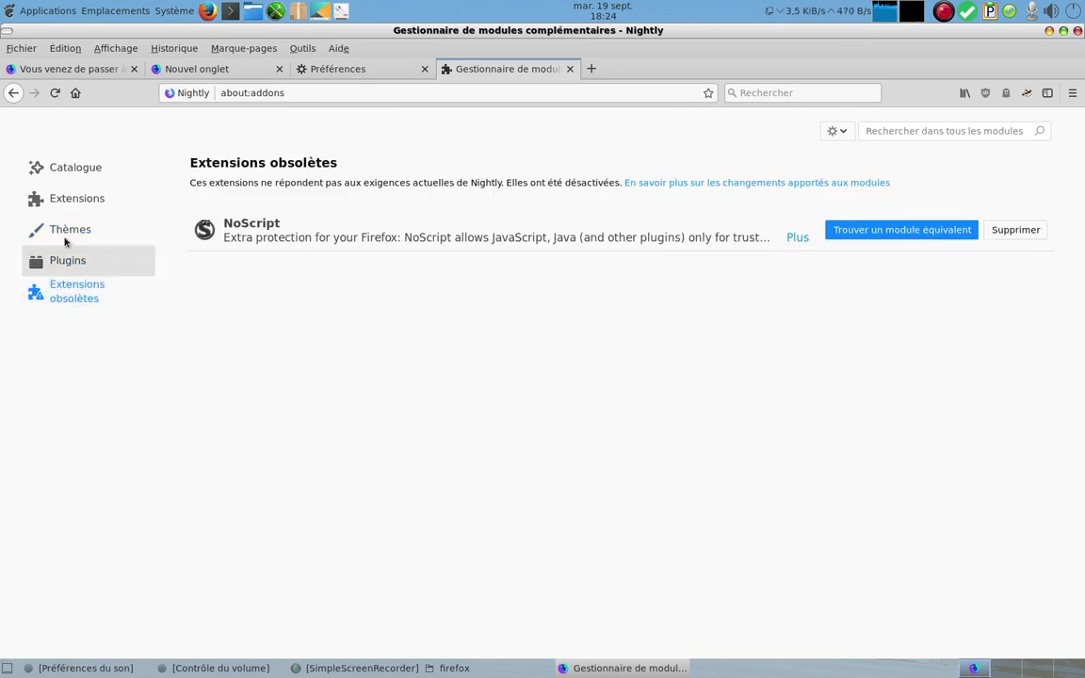
{"action": "left_click", "coordinate": [63, 167]}
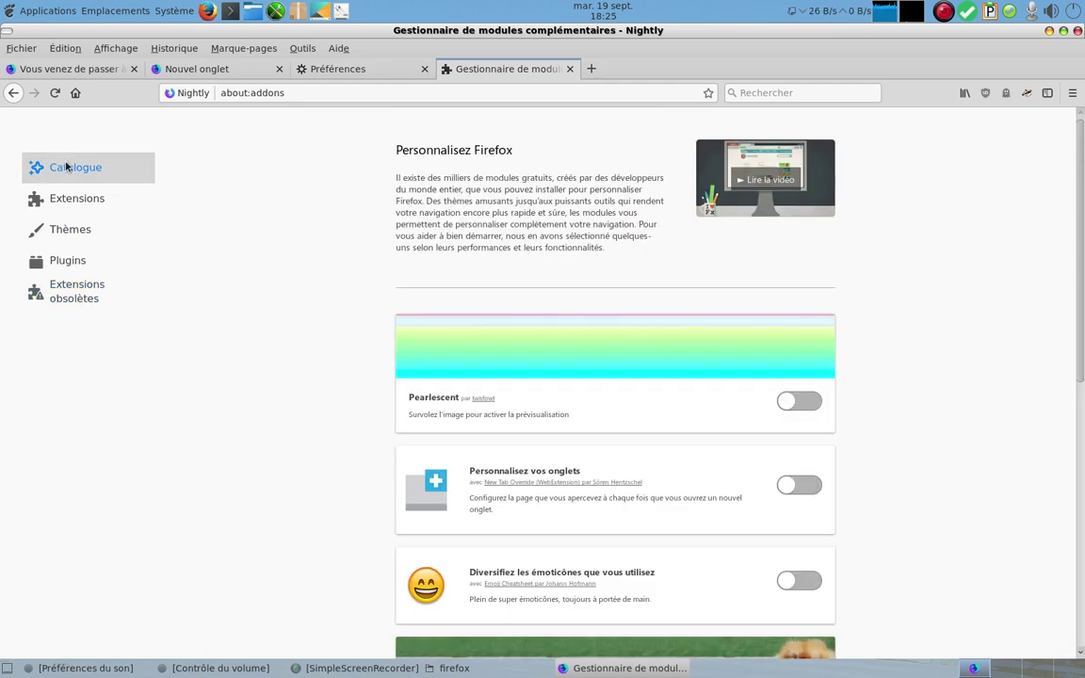
{"action": "left_click", "coordinate": [299, 50]}
{"action": "mouse_move", "coordinate": [338, 48]}
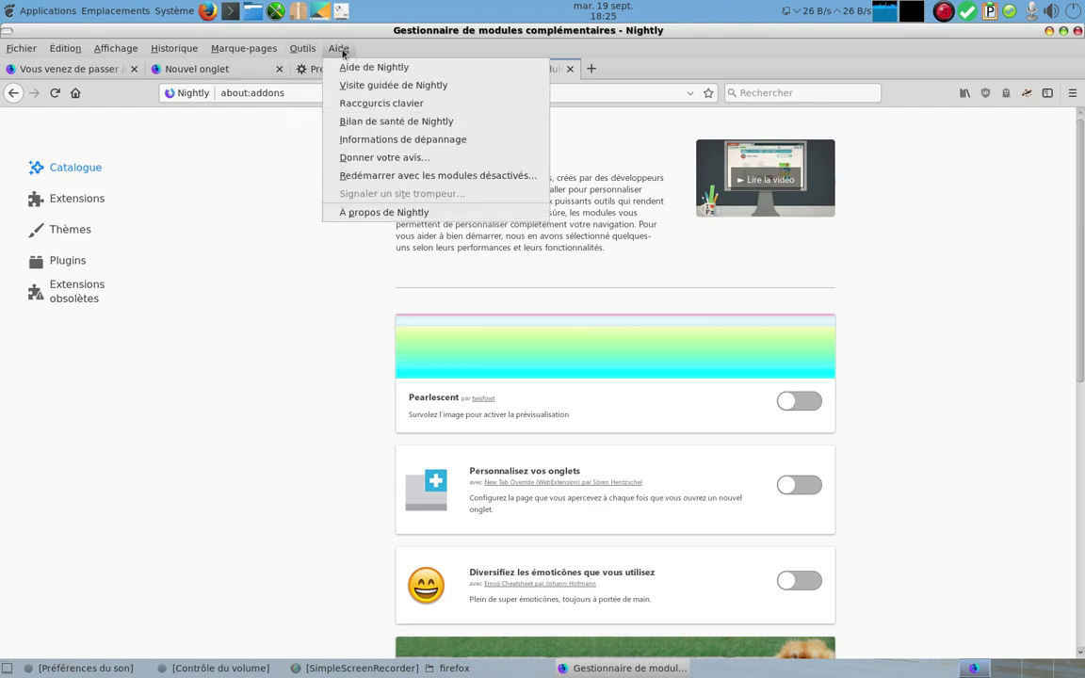
{"action": "left_click", "coordinate": [376, 213]}
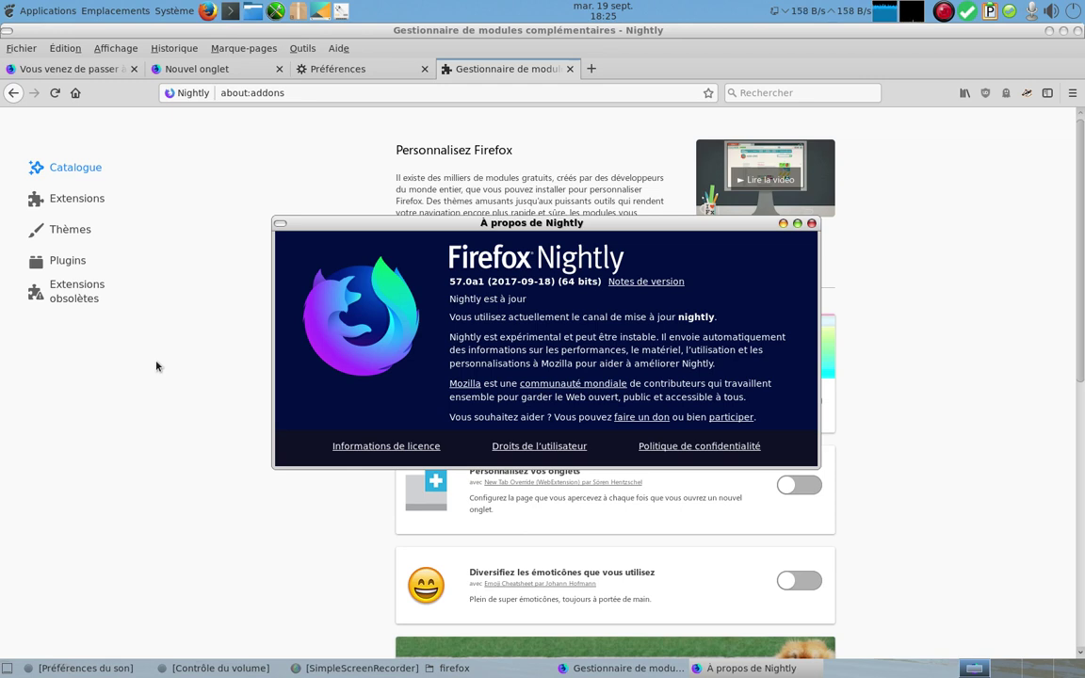
{"action": "left_click", "coordinate": [811, 224]}
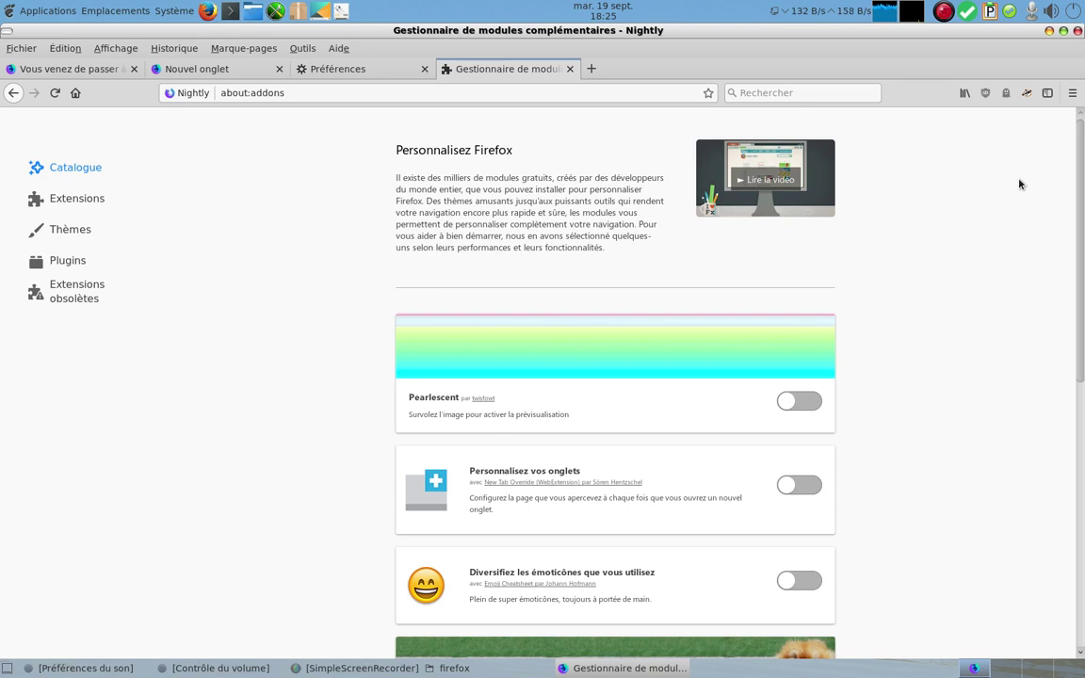
{"action": "left_click", "coordinate": [78, 100]}
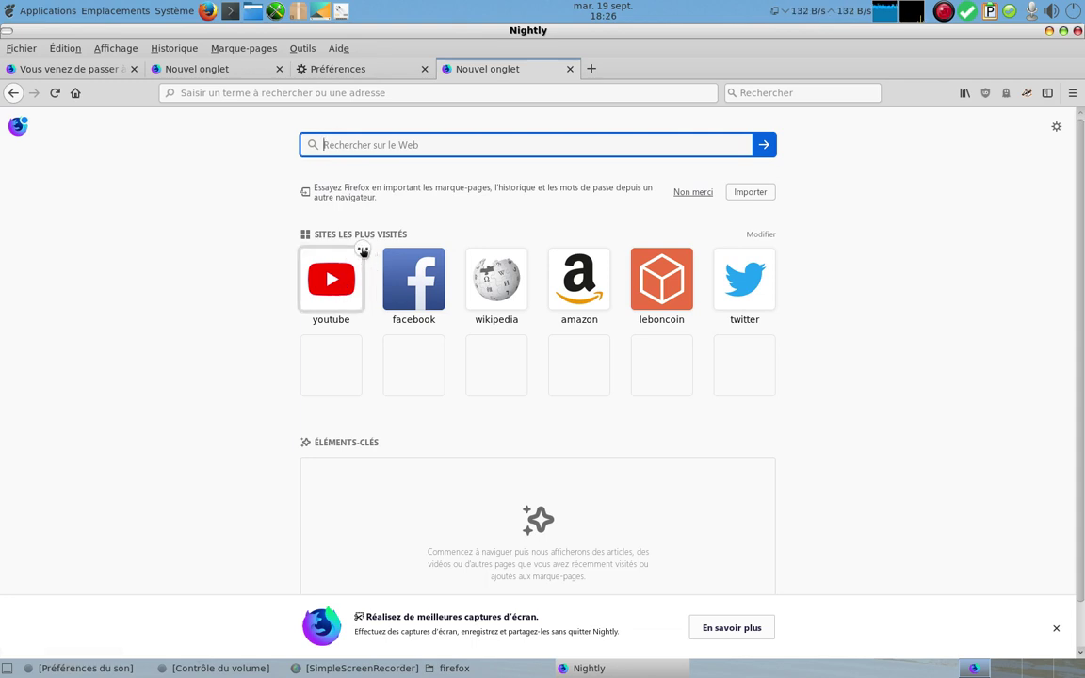
{"action": "left_click", "coordinate": [362, 251]}
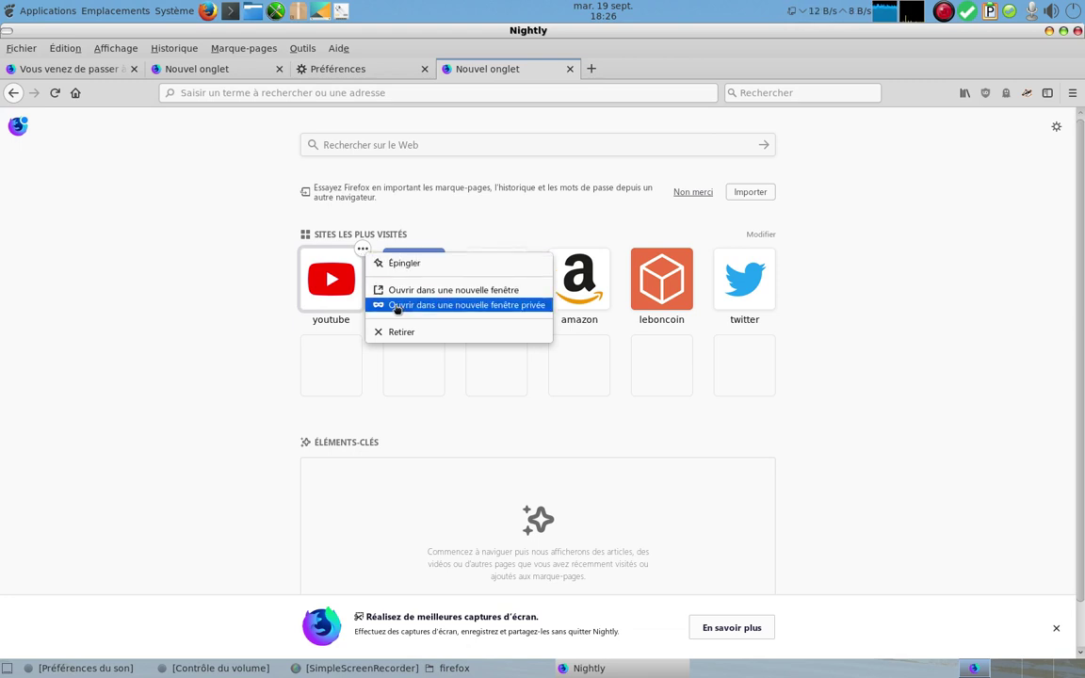
{"action": "left_click", "coordinate": [201, 330]}
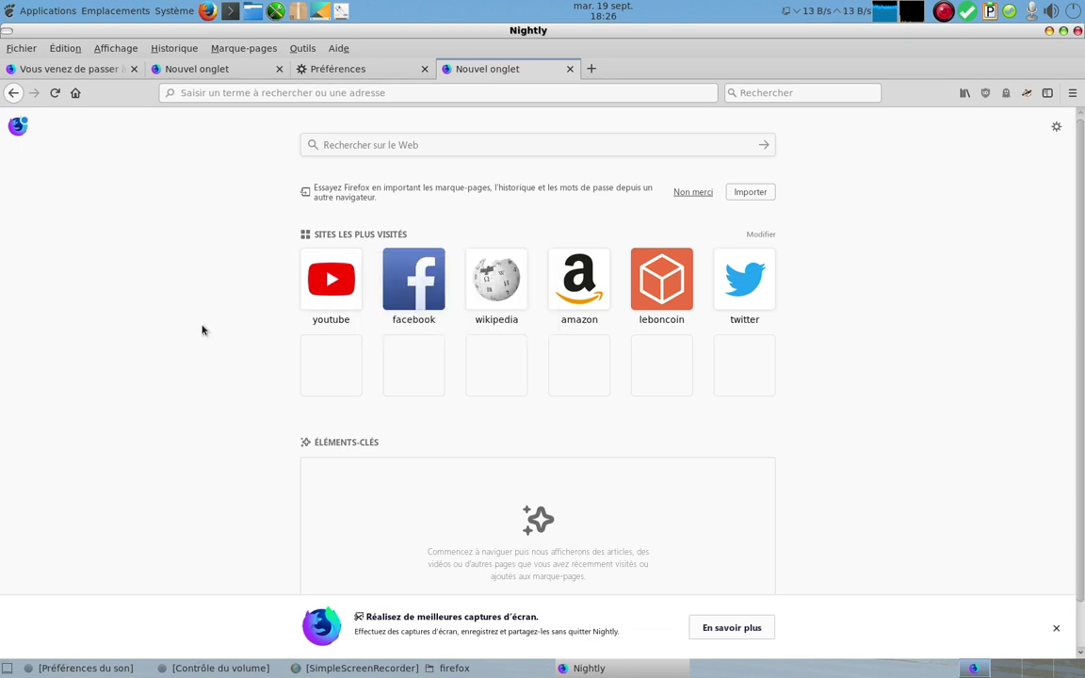
Step: Open the top-sites editor, start adding a site and cancel, then close the Nouvel onglet tab
{"action": "left_click", "coordinate": [759, 235]}
{"action": "mouse_move", "coordinate": [325, 250]}
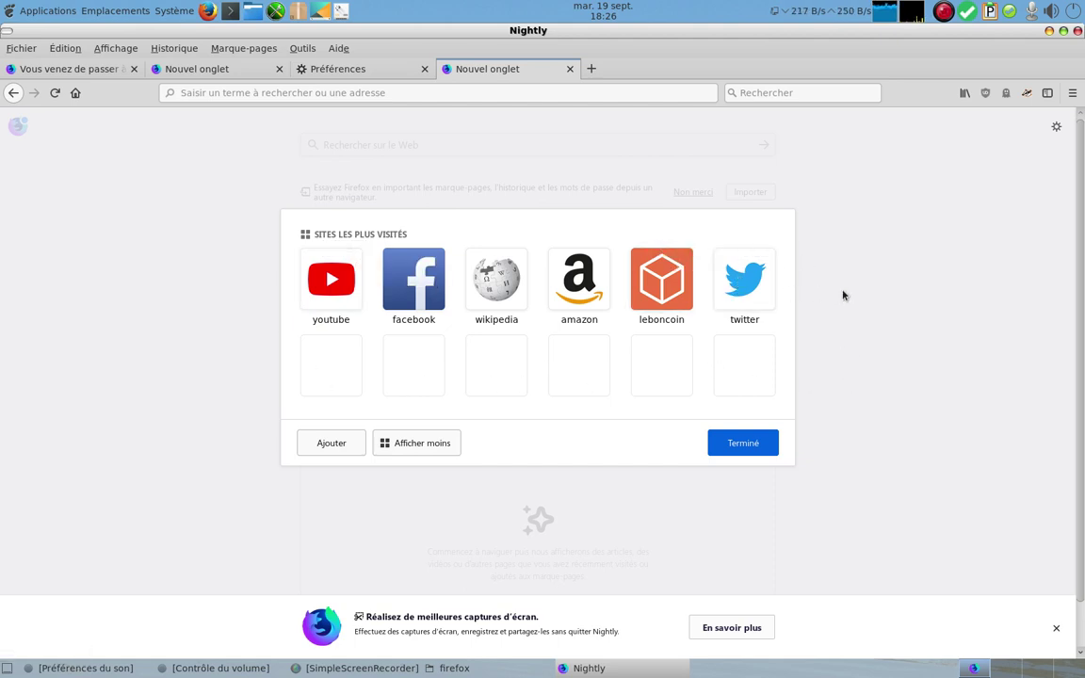
{"action": "left_click", "coordinate": [322, 448]}
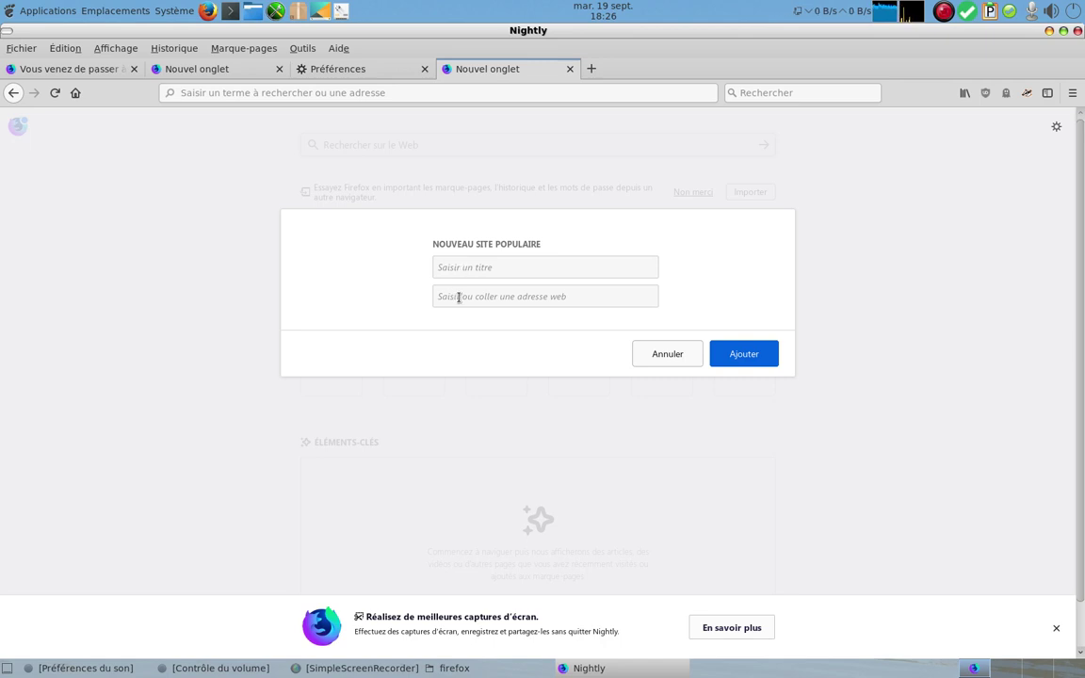
{"action": "left_click", "coordinate": [663, 358]}
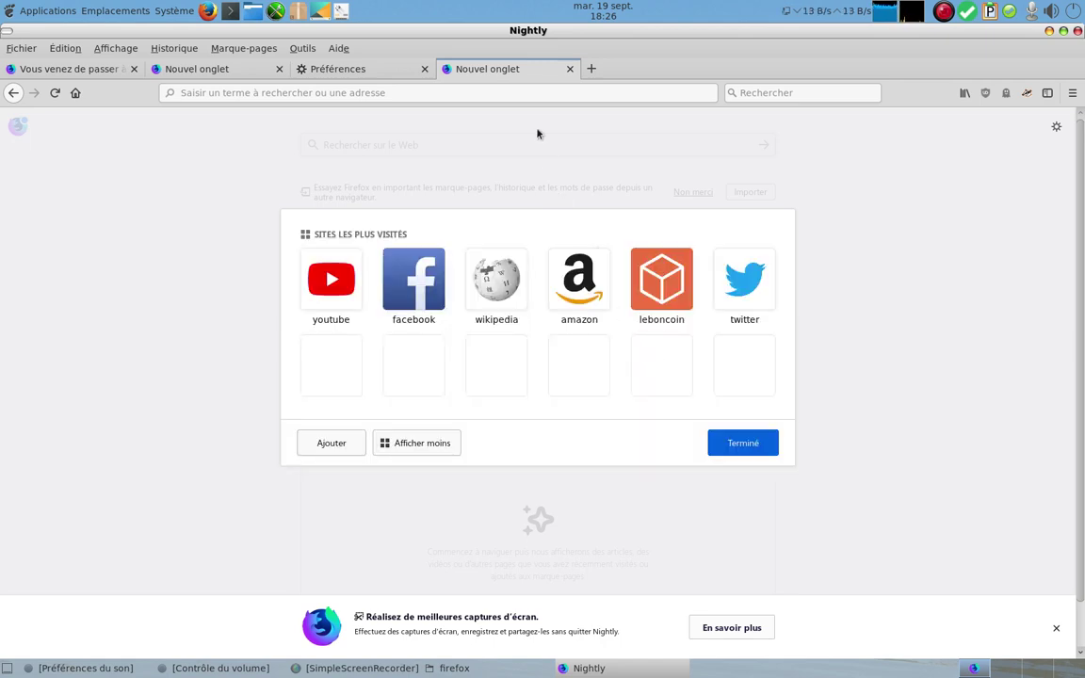
{"action": "left_click", "coordinate": [569, 68]}
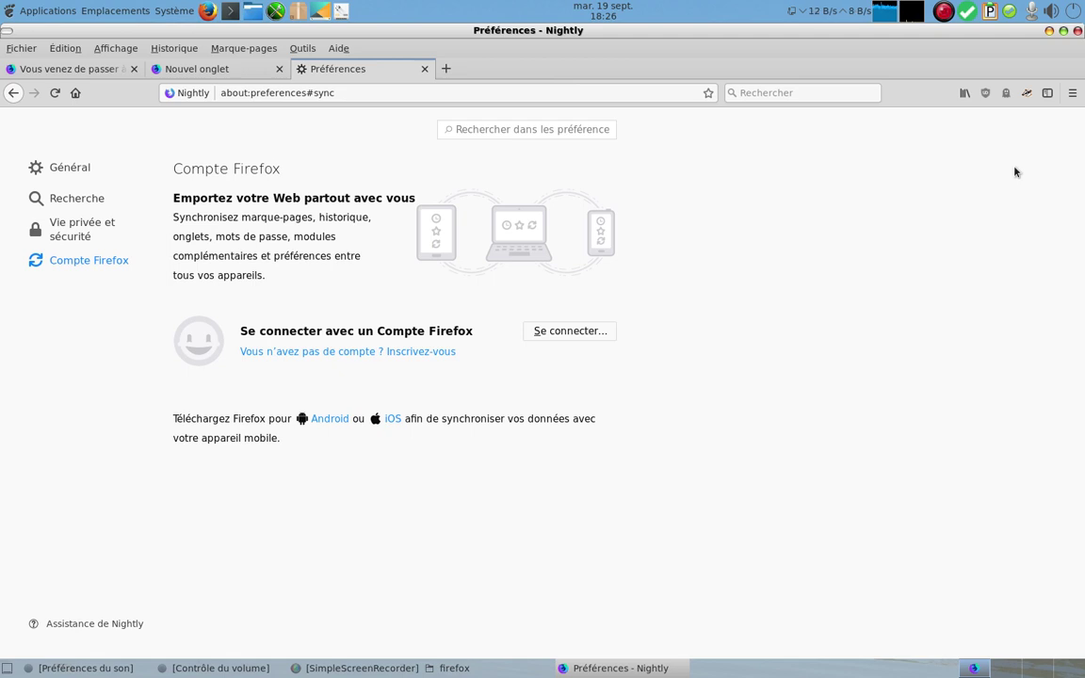
Step: Quit Firefox Nightly, closing all three tabs, then restore and close the file manager
{"action": "left_click", "coordinate": [1078, 33]}
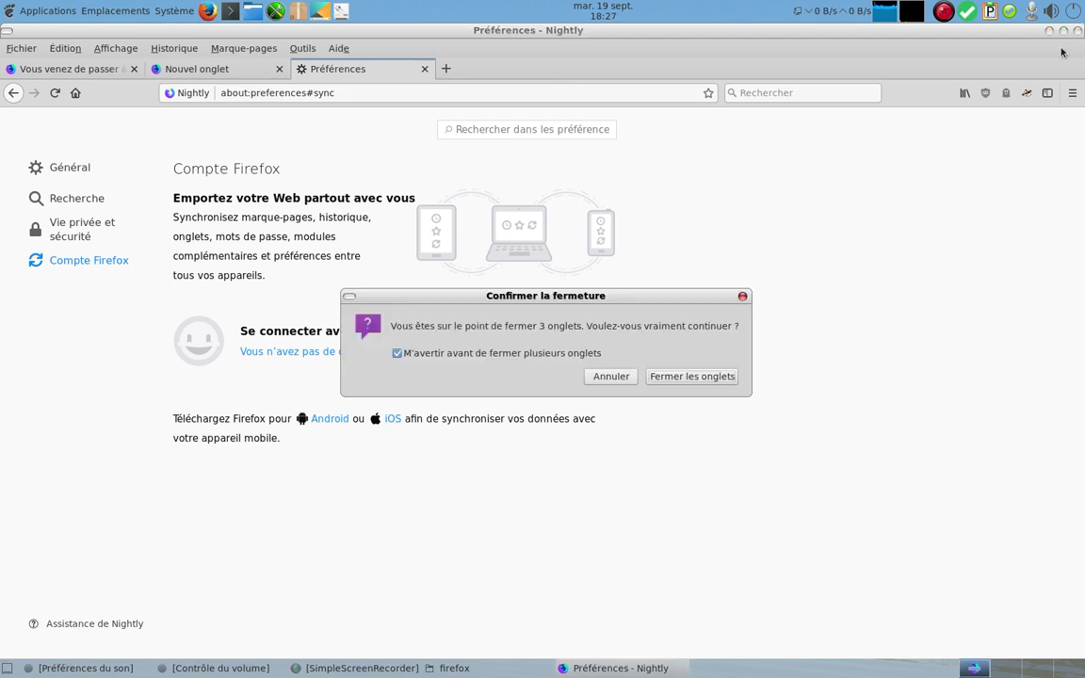
{"action": "left_click", "coordinate": [697, 378]}
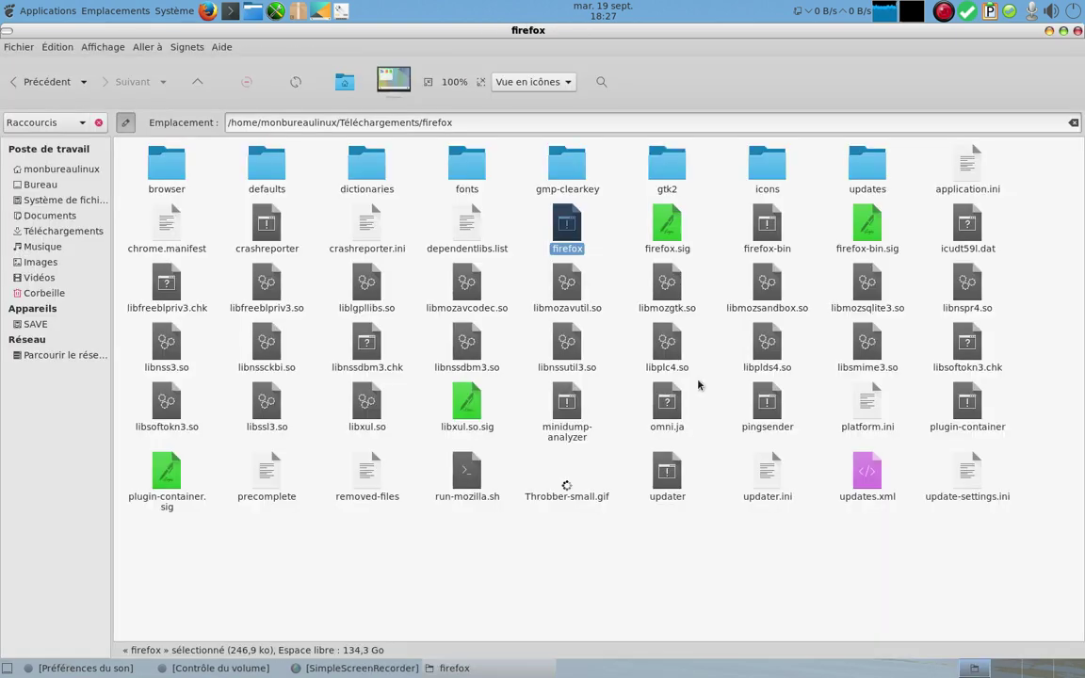
{"action": "left_click", "coordinate": [1062, 32]}
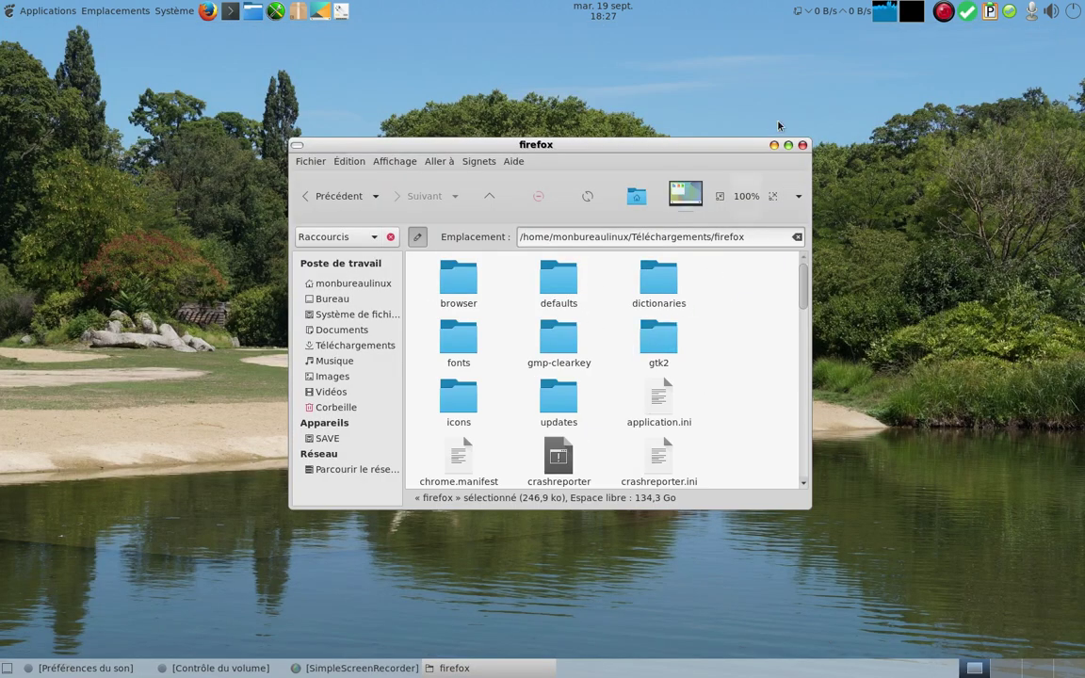
{"action": "left_click", "coordinate": [802, 145]}
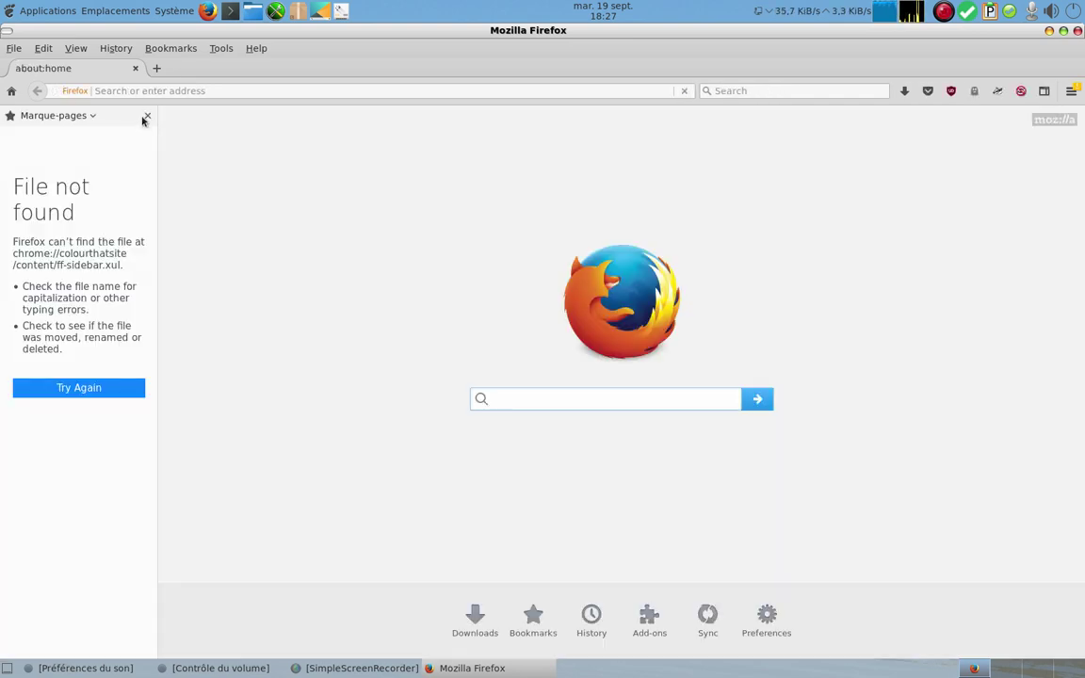
Step: Dismiss the file-error sidebar and enable Français Language Pack under Add-ons Manager's Languages
{"action": "left_click", "coordinate": [146, 115]}
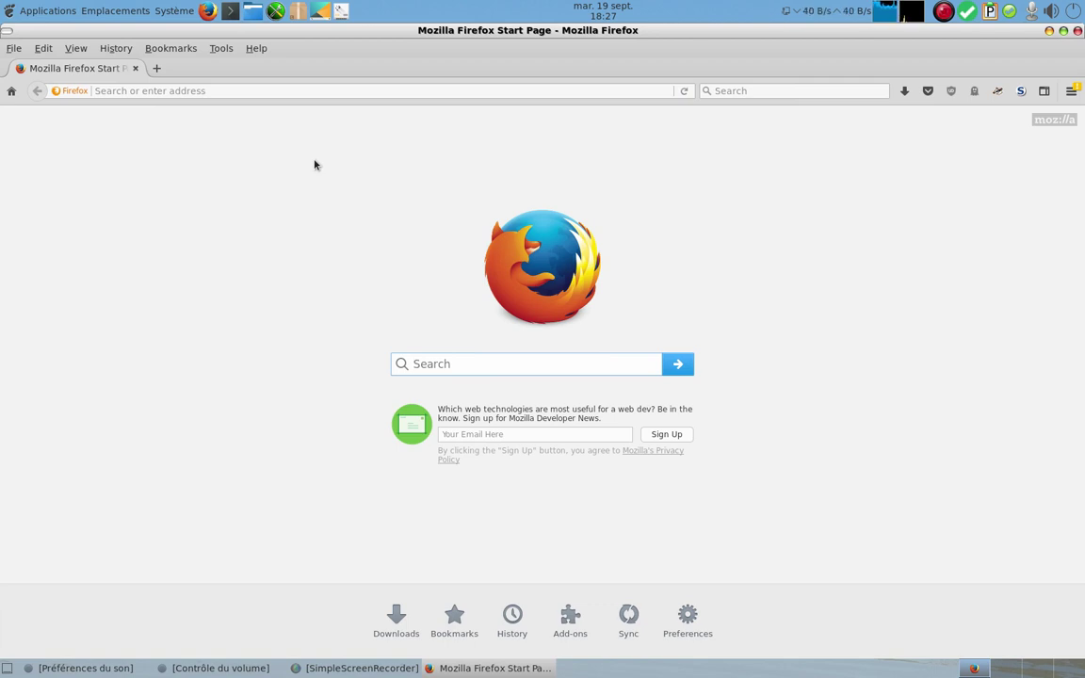
{"action": "left_click", "coordinate": [222, 49]}
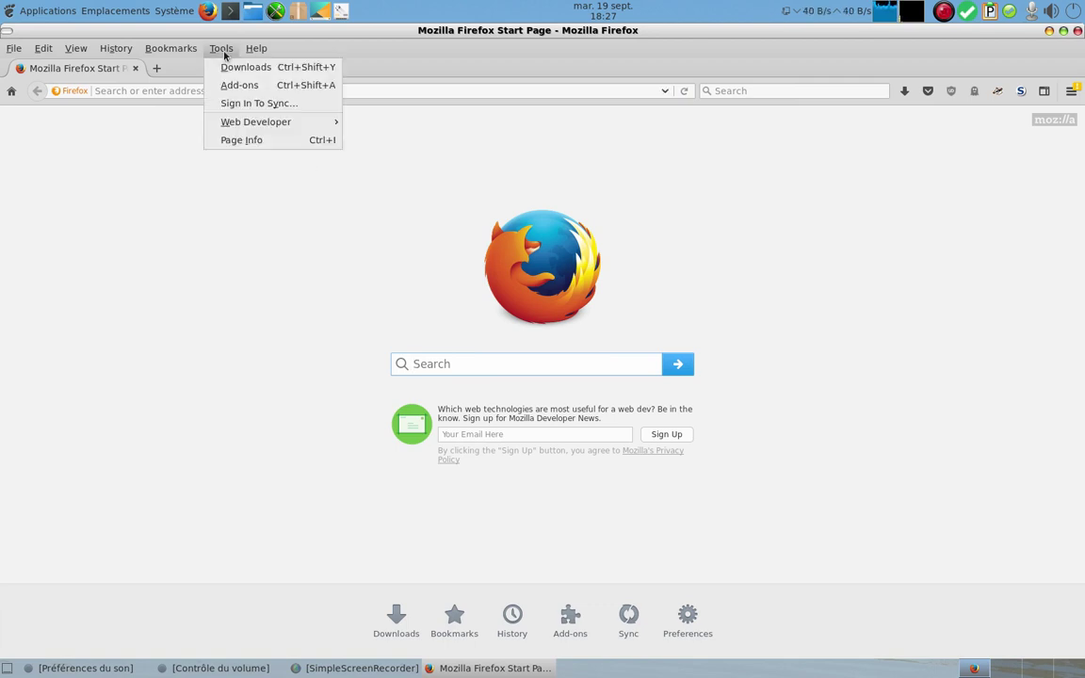
{"action": "left_click", "coordinate": [270, 85]}
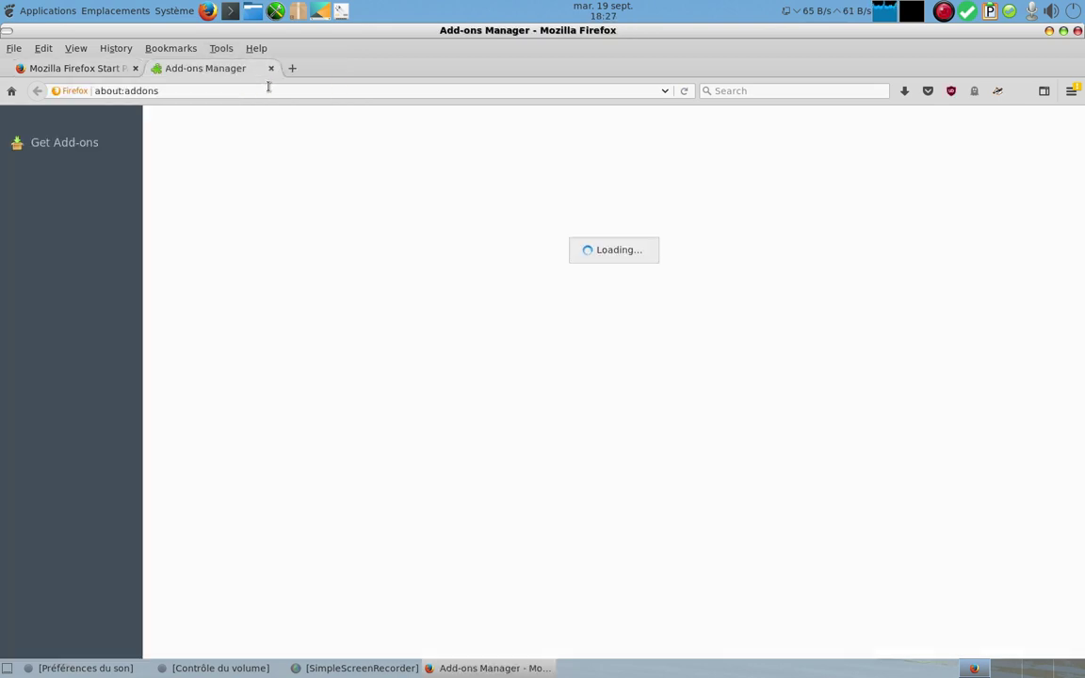
{"action": "left_click", "coordinate": [63, 244]}
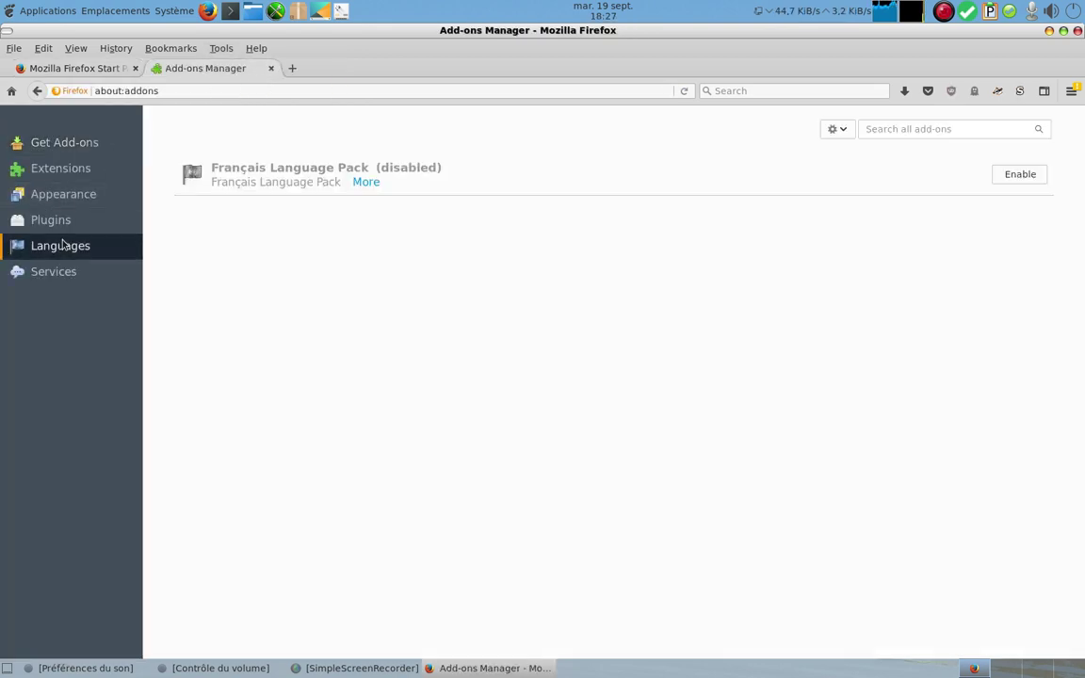
{"action": "left_click", "coordinate": [1020, 179]}
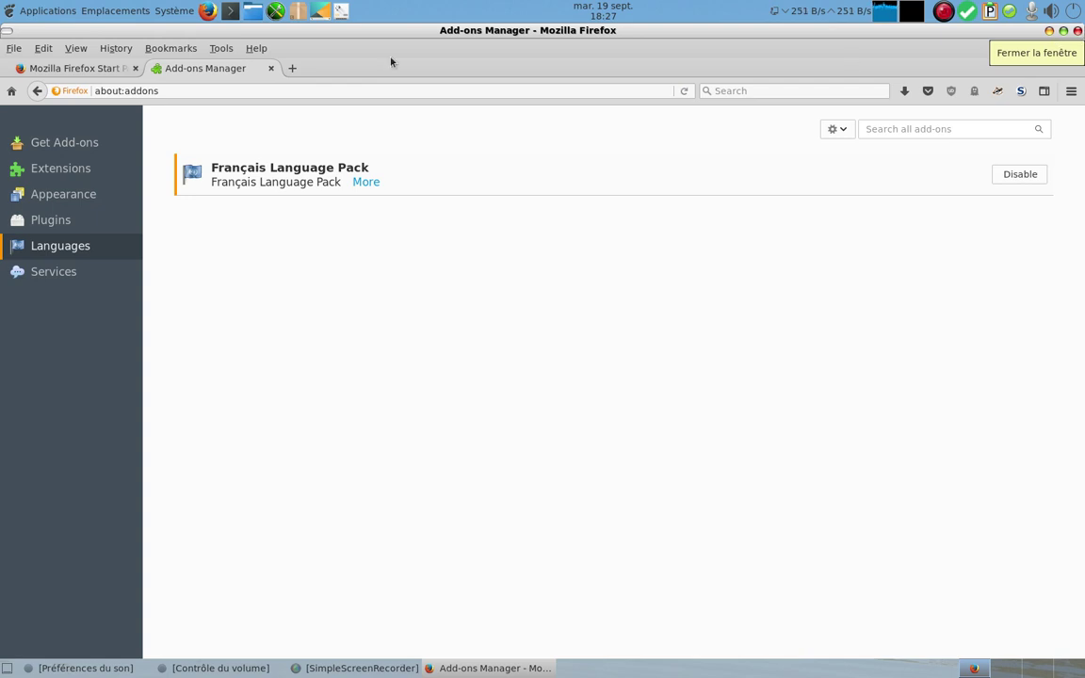
Step: Check About Firefox shows 55.0.3 (64 bits), close it, and open the home folder
{"action": "left_click", "coordinate": [256, 48]}
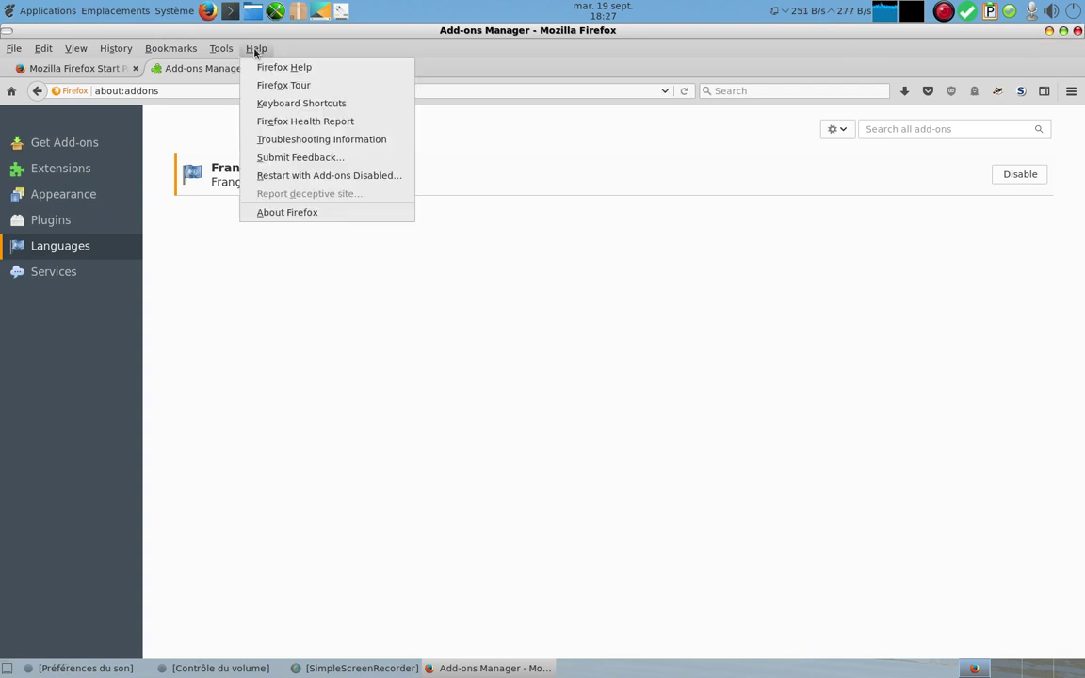
{"action": "left_click", "coordinate": [332, 212]}
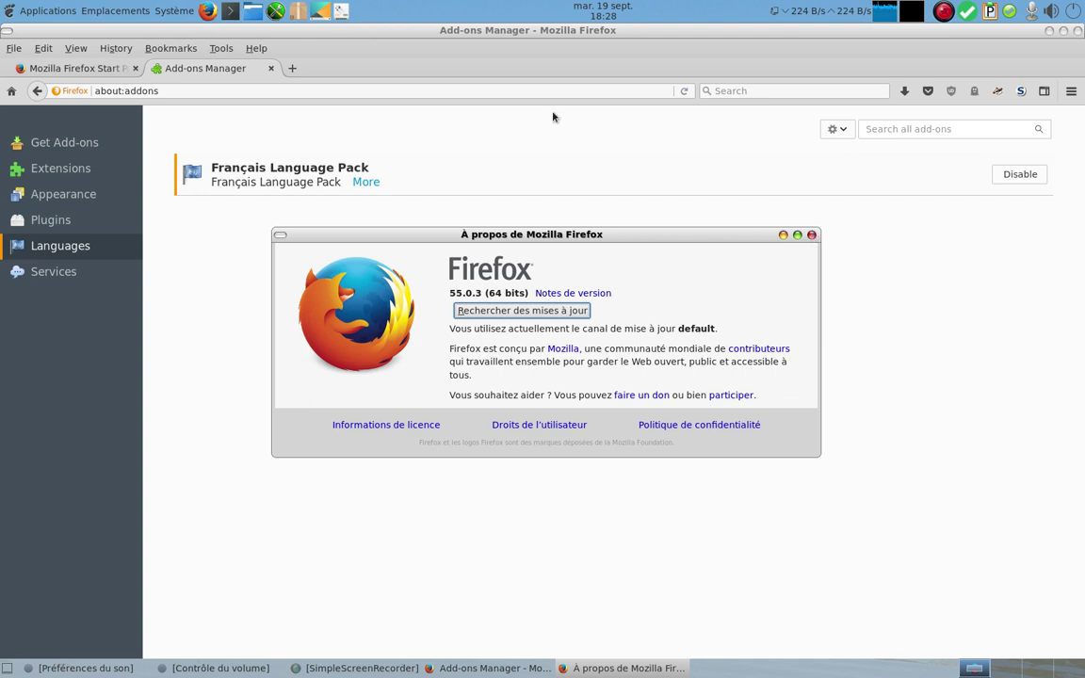
{"action": "key", "text": "Escape"}
{"action": "left_click", "coordinate": [252, 10]}
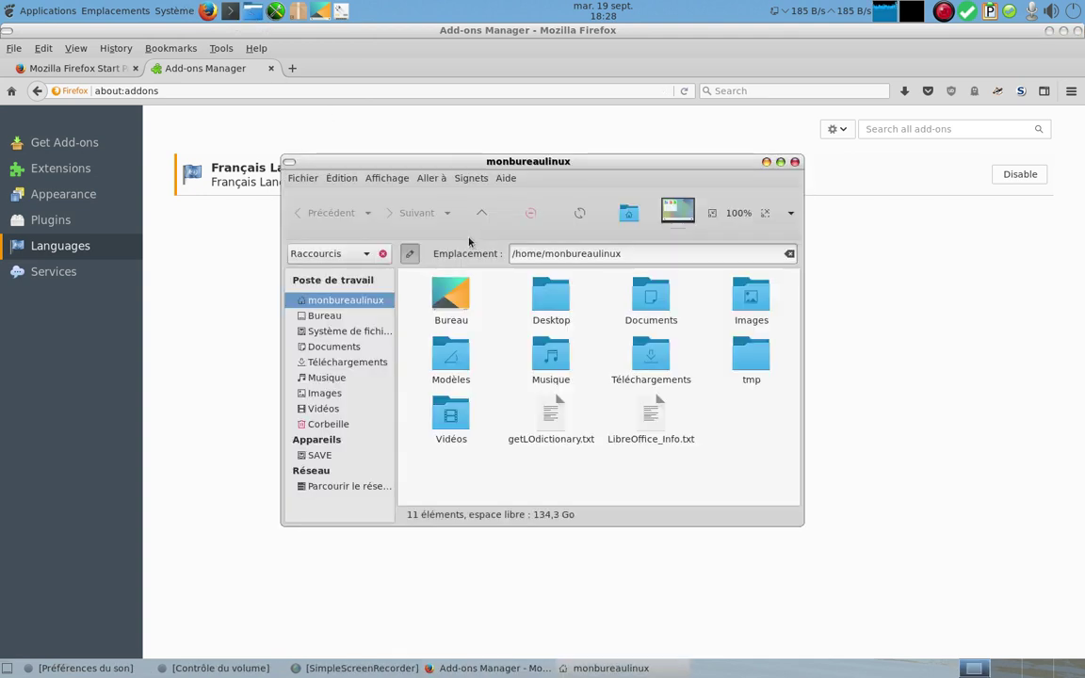
Step: Launch the firefox executable from Téléchargements/firefox
{"action": "left_click", "coordinate": [351, 361]}
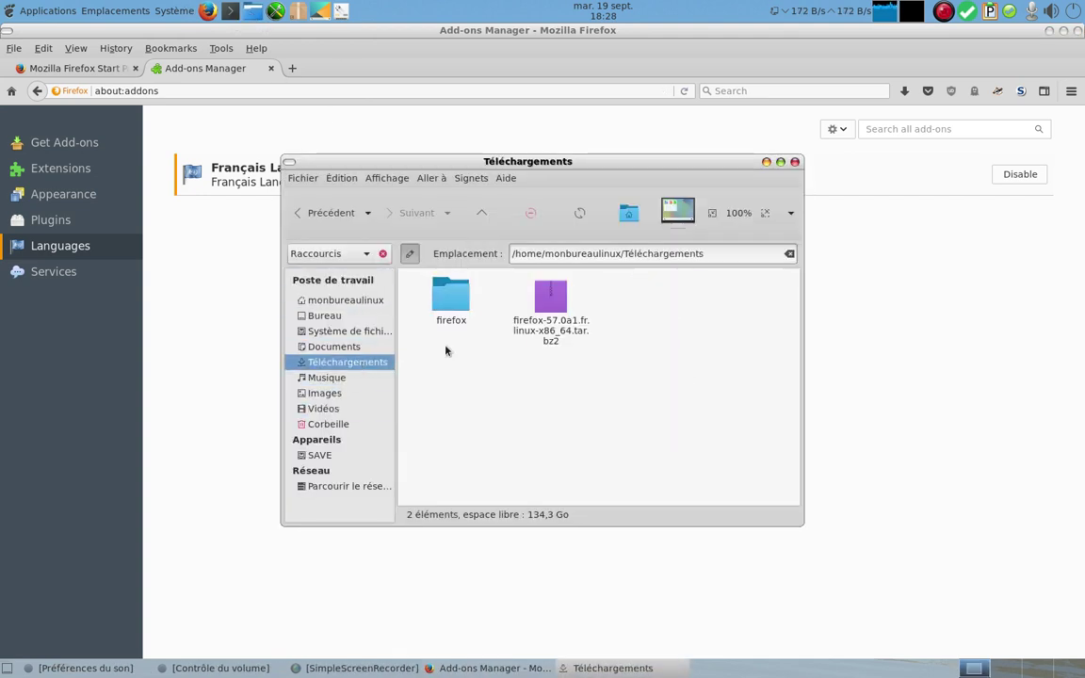
{"action": "double_click", "coordinate": [451, 297]}
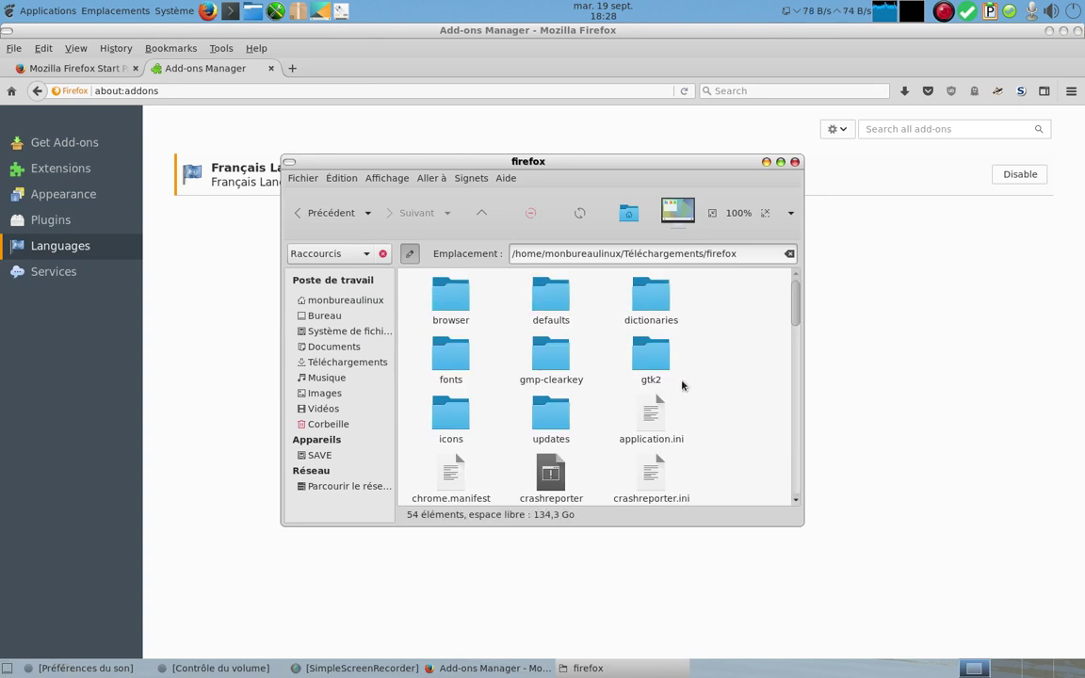
{"action": "scroll", "coordinate": [682, 385], "scroll_direction": "down", "scroll_amount": 2}
{"action": "scroll", "coordinate": [681, 385], "scroll_direction": "down", "scroll_amount": 2}
{"action": "scroll", "coordinate": [640, 347], "scroll_direction": "up", "scroll_amount": 1}
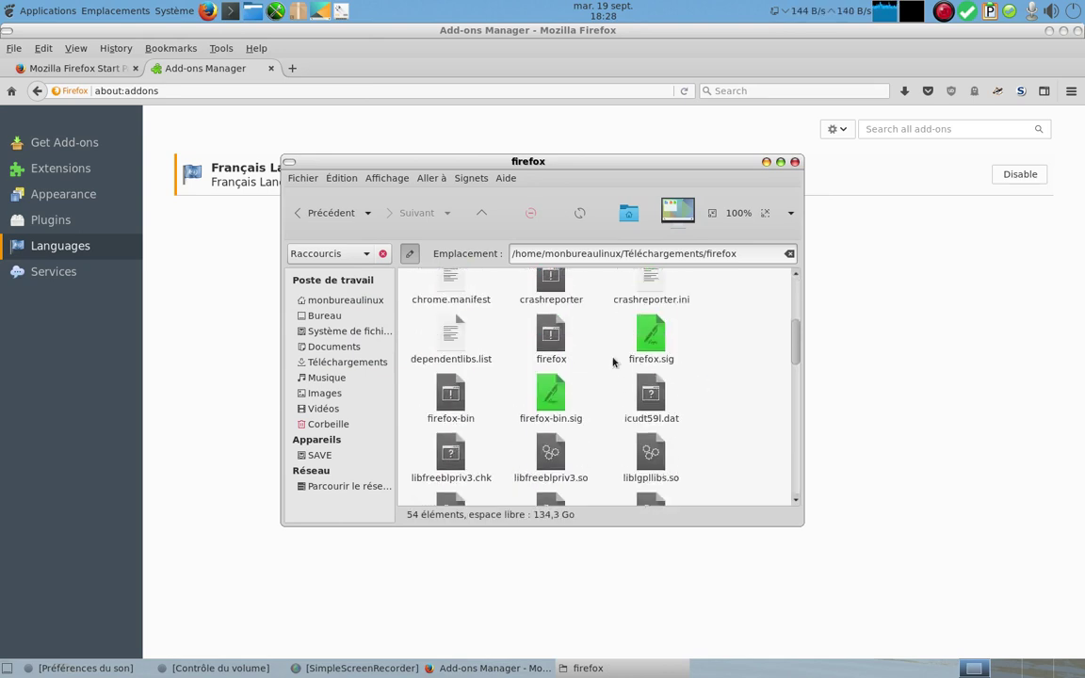
{"action": "left_click", "coordinate": [552, 345]}
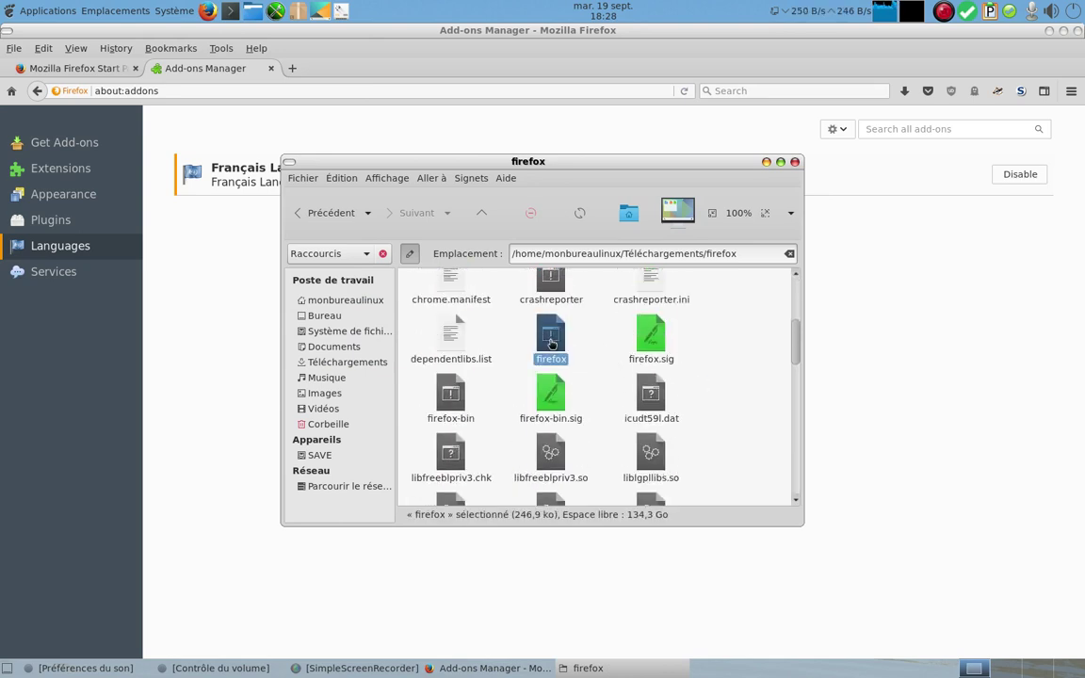
{"action": "double_click", "coordinate": [551, 345]}
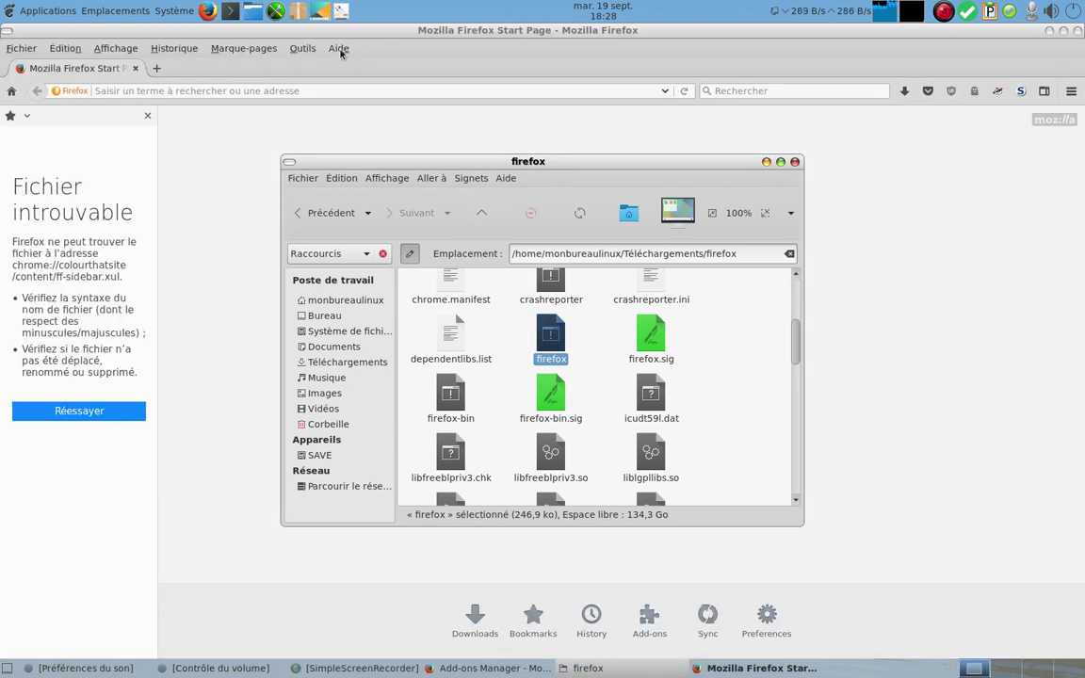
Step: Confirm via Aide > À propos de Firefox that the French window is 55.0.3
{"action": "left_click", "coordinate": [339, 49]}
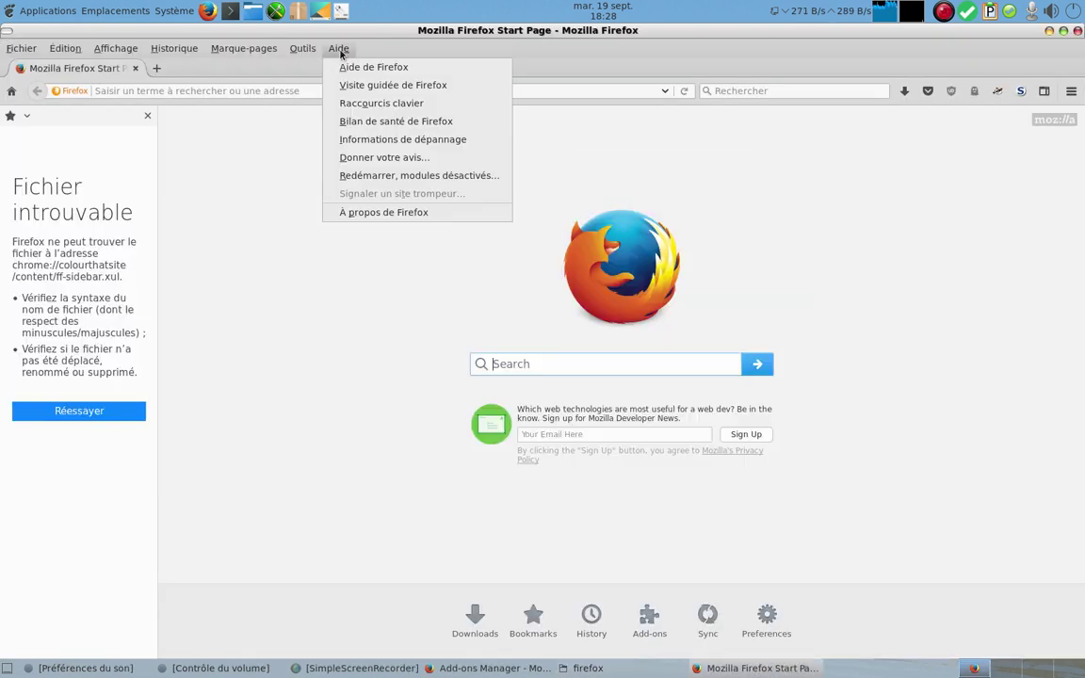
{"action": "left_click", "coordinate": [380, 215]}
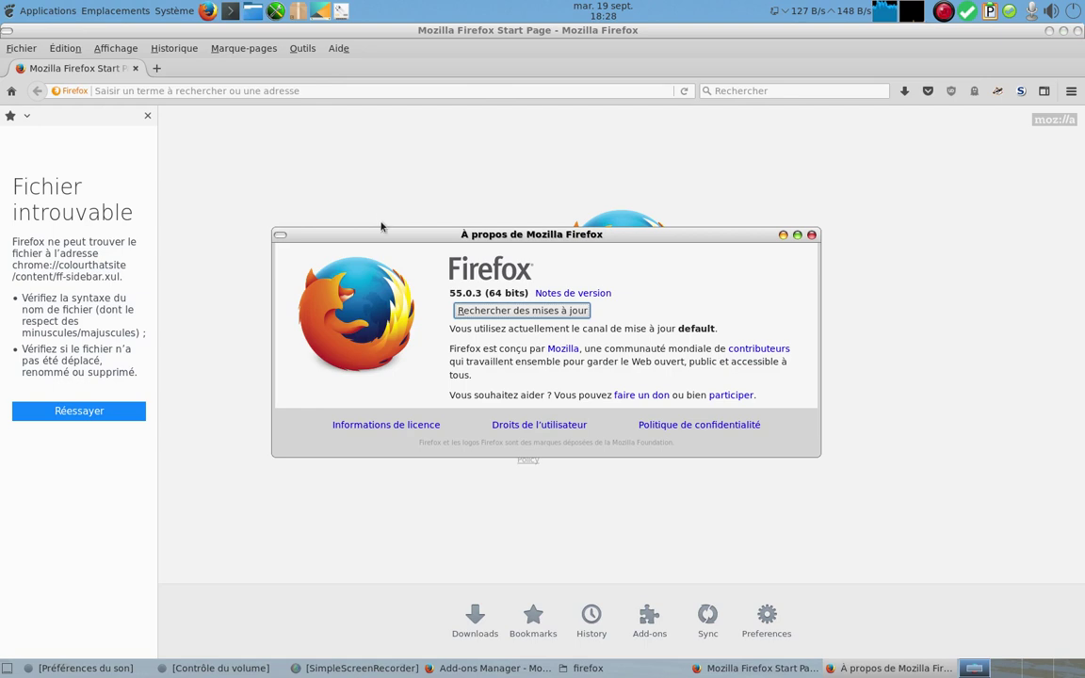
{"action": "left_click", "coordinate": [811, 235]}
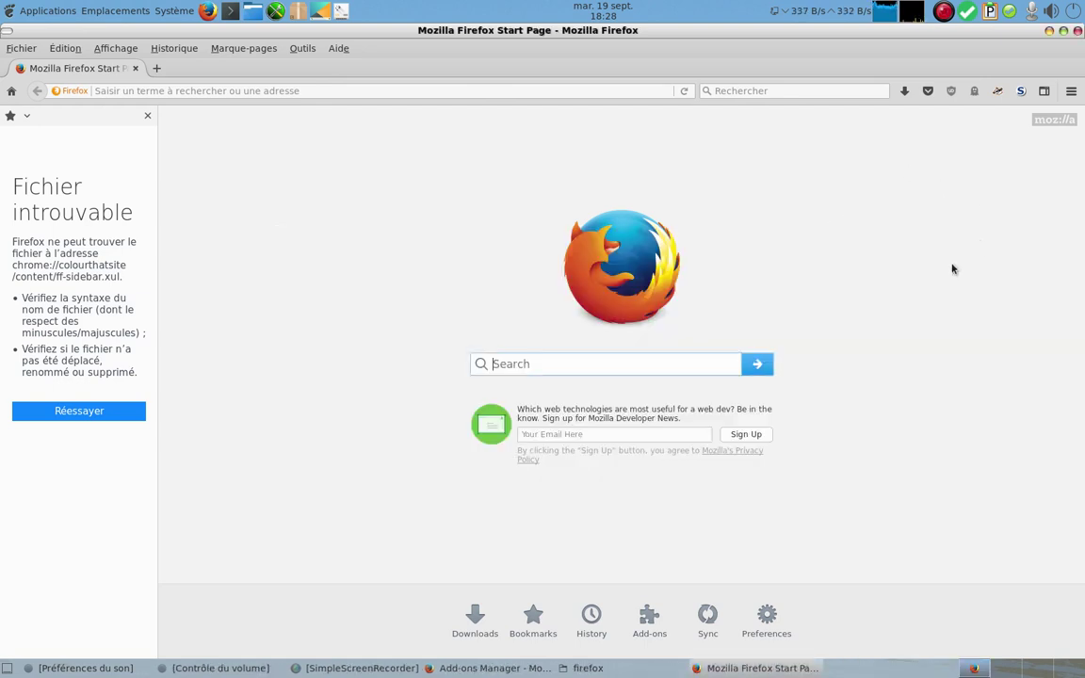
Step: Close the French Firefox window, the file manager, and the Add-ons window with both tabs
{"action": "left_click", "coordinate": [1078, 31]}
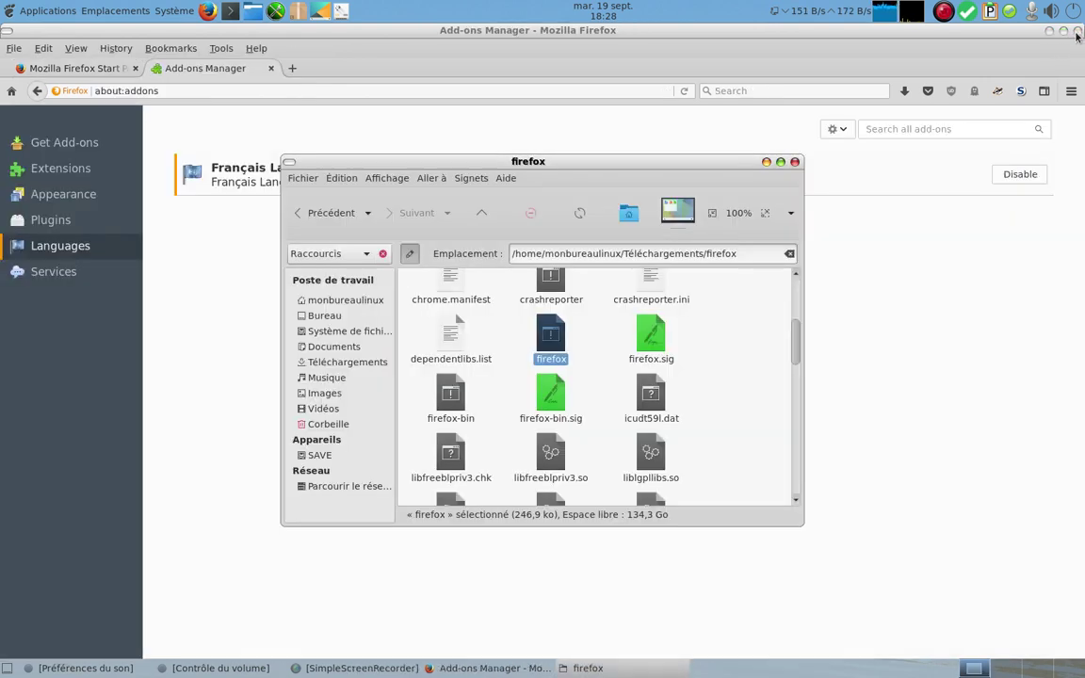
{"action": "left_click", "coordinate": [795, 162]}
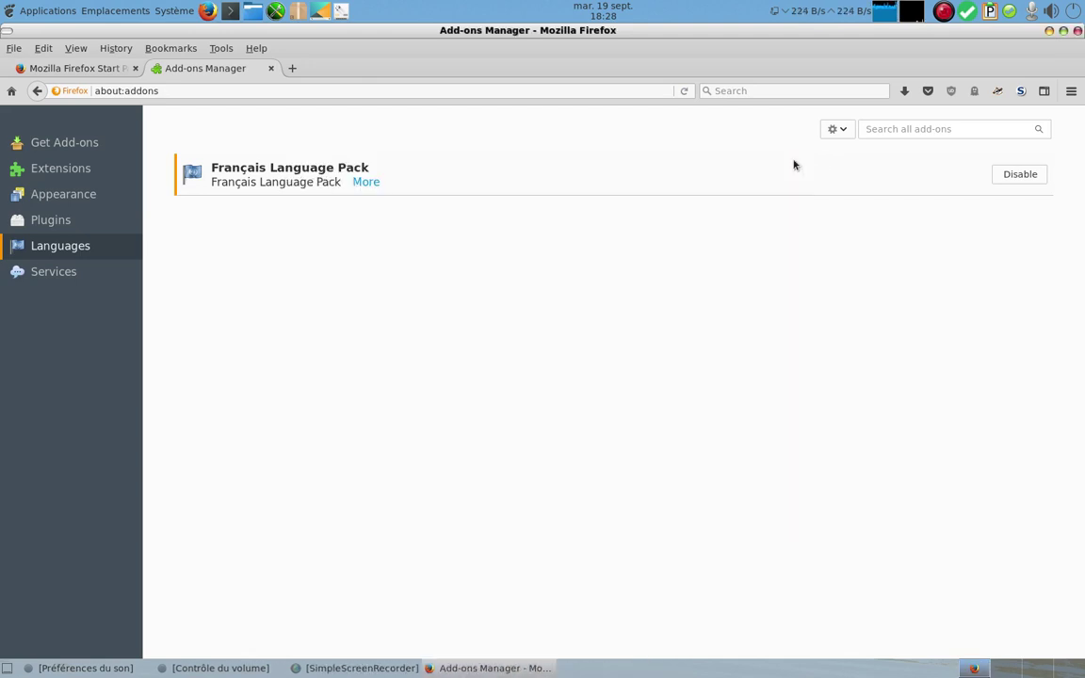
{"action": "left_click", "coordinate": [1078, 31]}
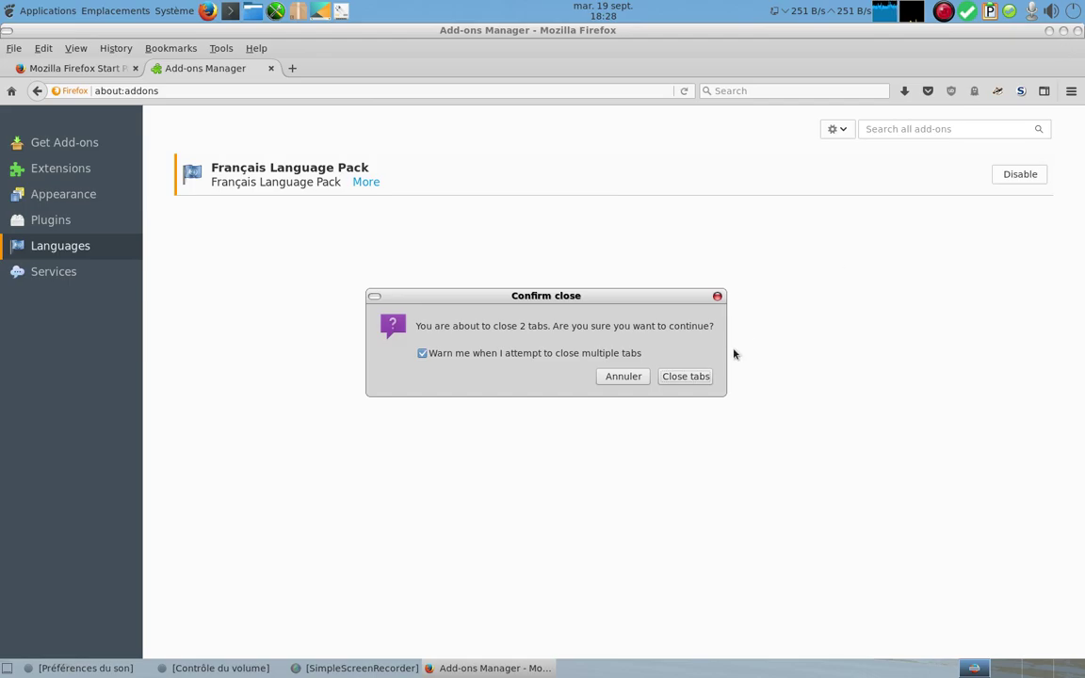
{"action": "left_click", "coordinate": [704, 375]}
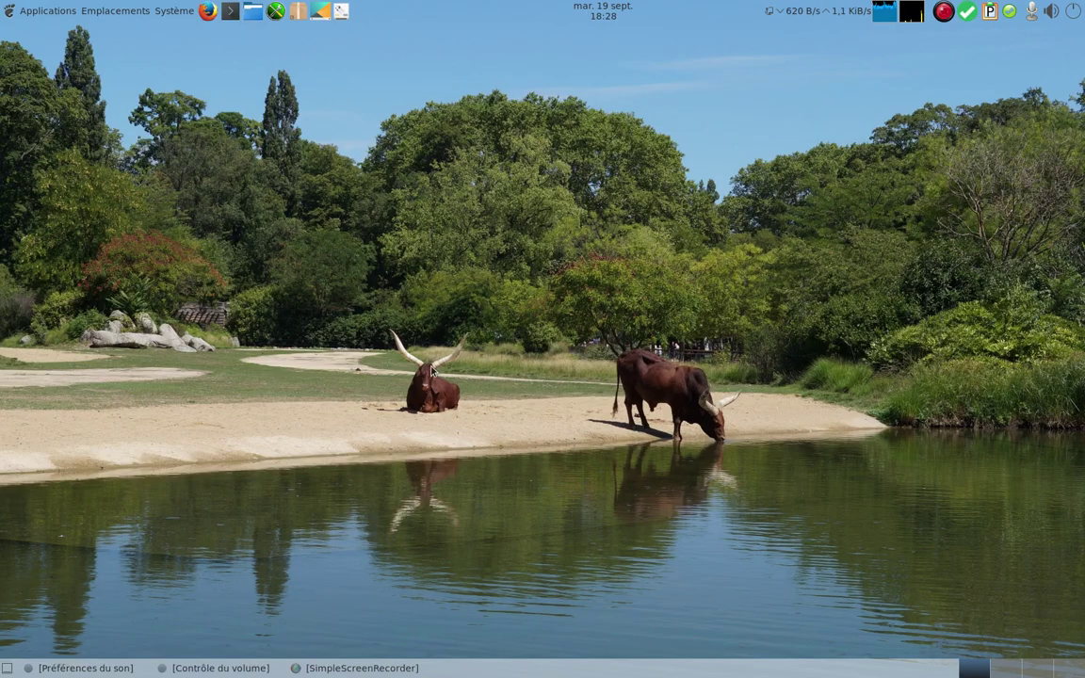